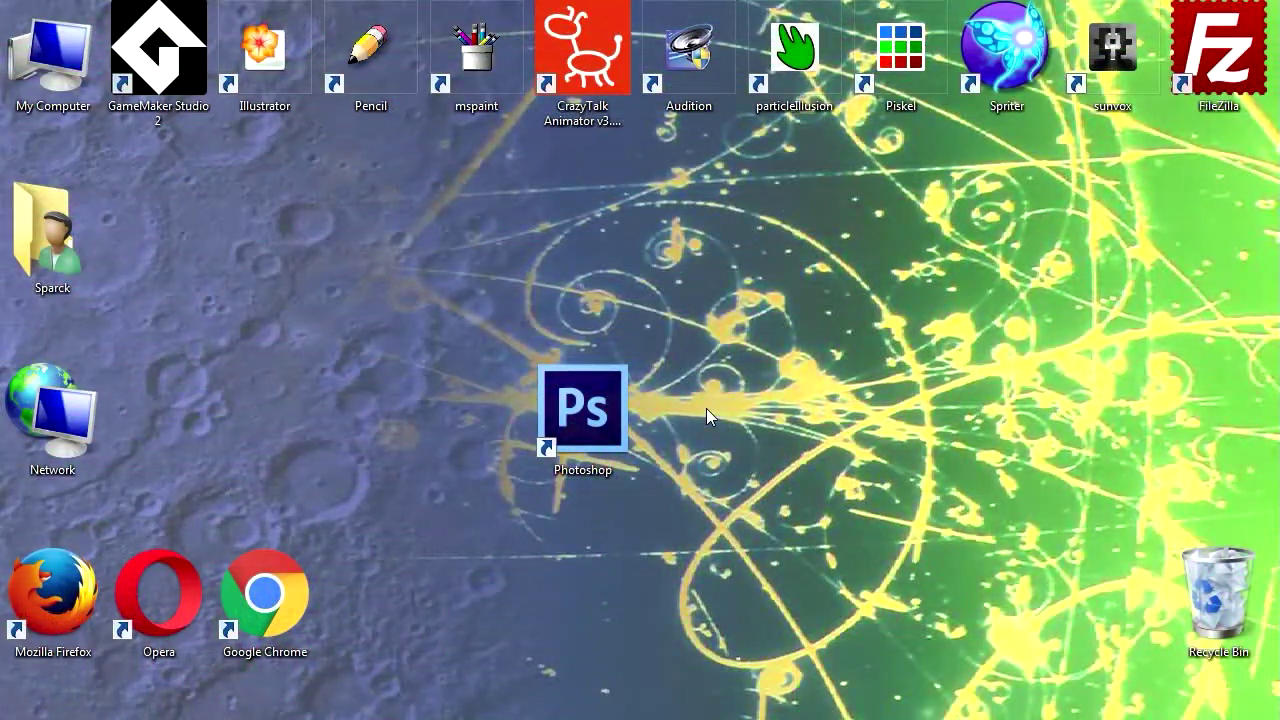
Launch GameMaker Studio 2, open YoYo Platform Lite from Recent Projects and run it.
double_click(155, 62)
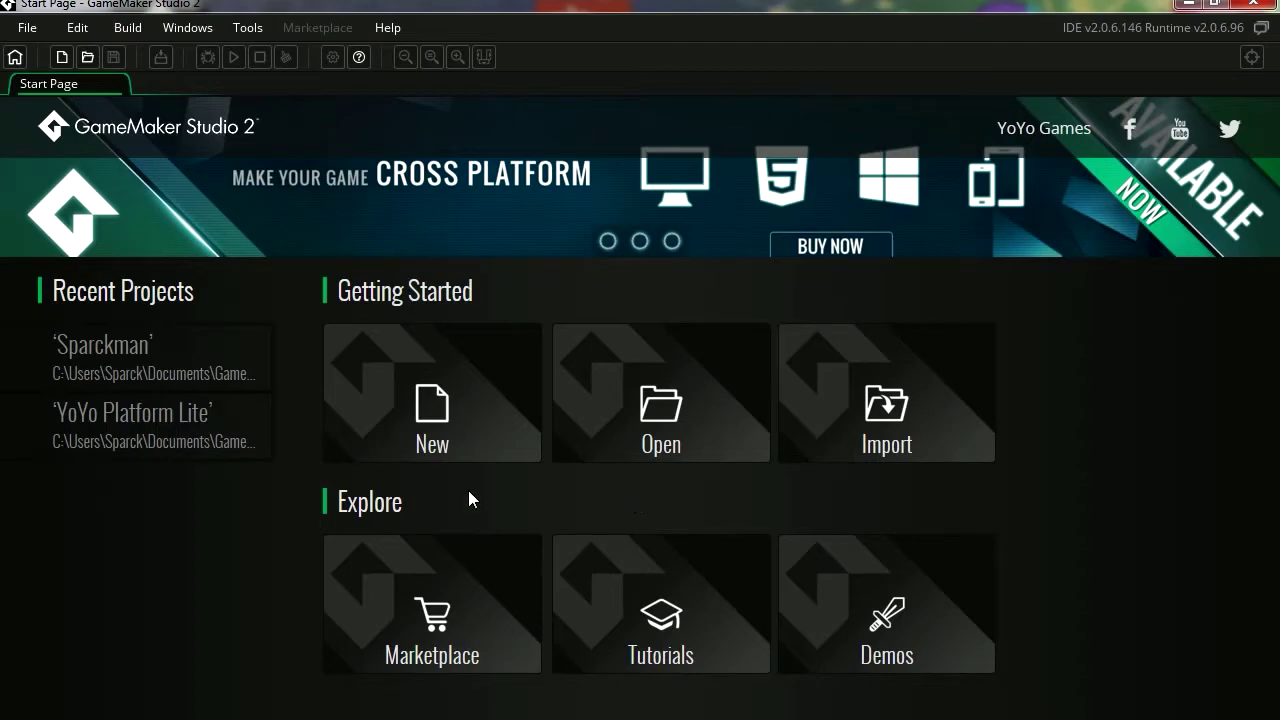
left_click(203, 450)
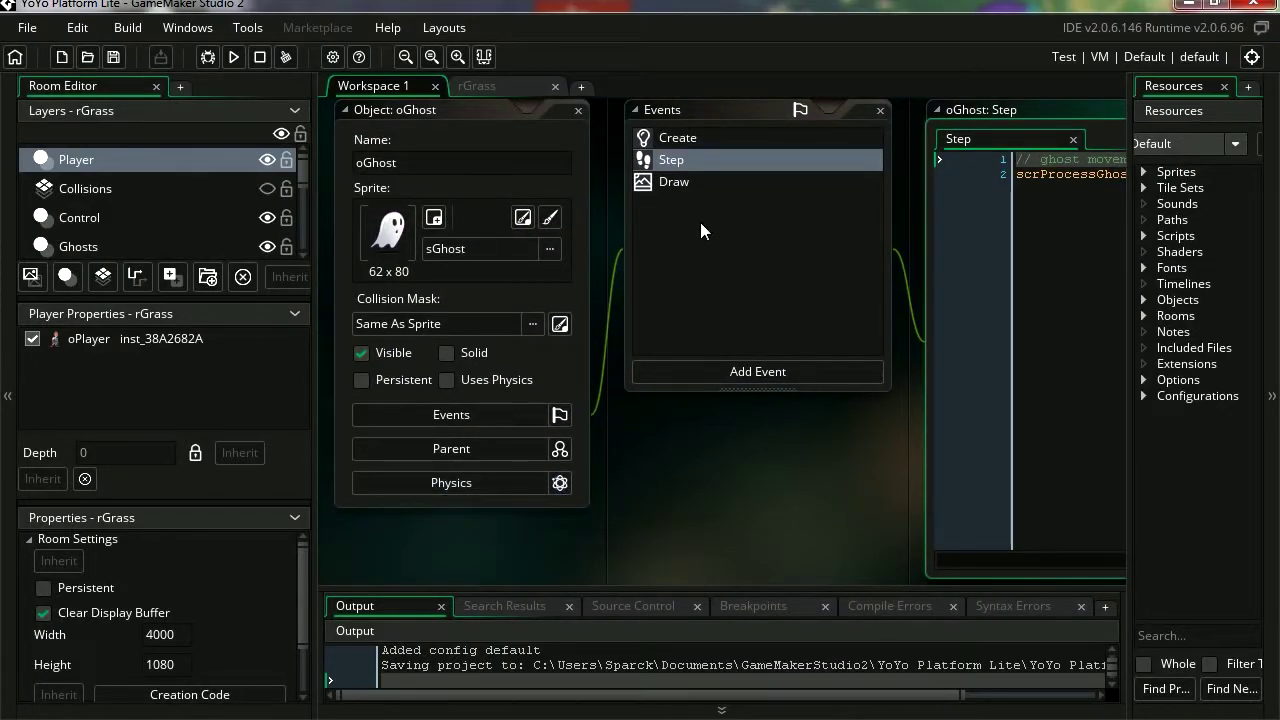
left_click(235, 57)
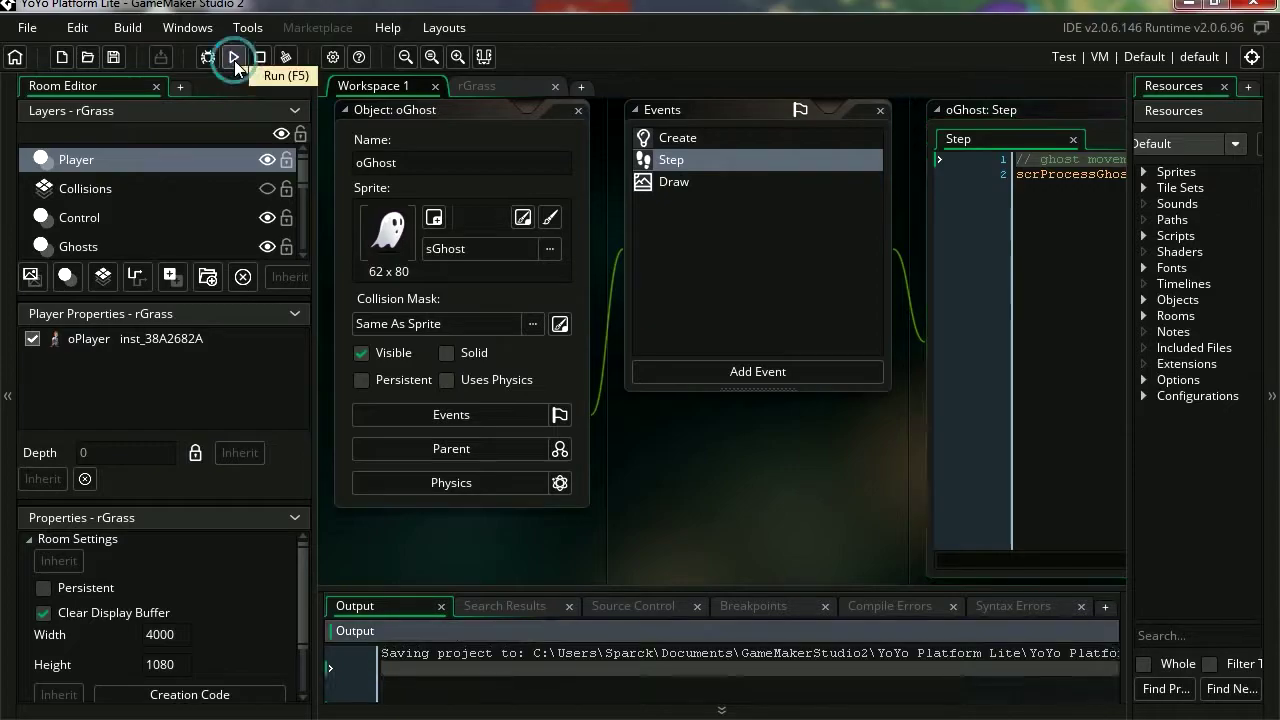
Play the level, jumping onto the upper platform and collecting stars.
key("Left")
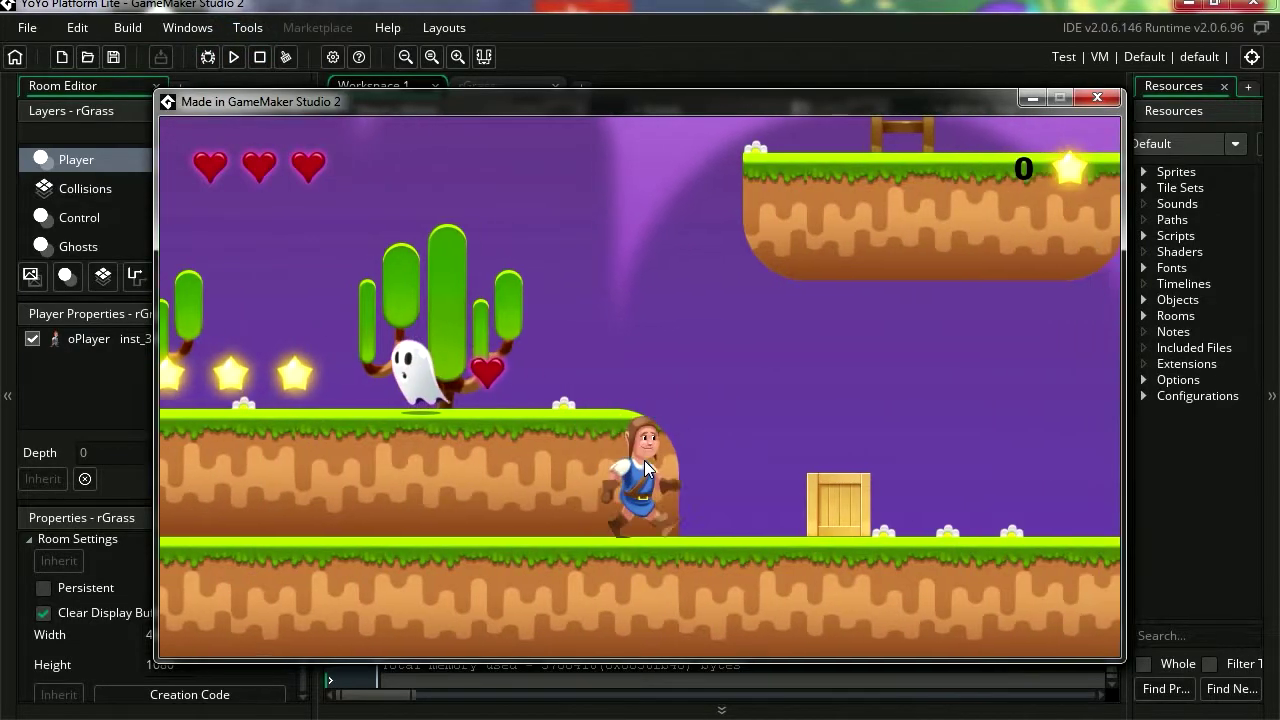
key("space")
key("Left")
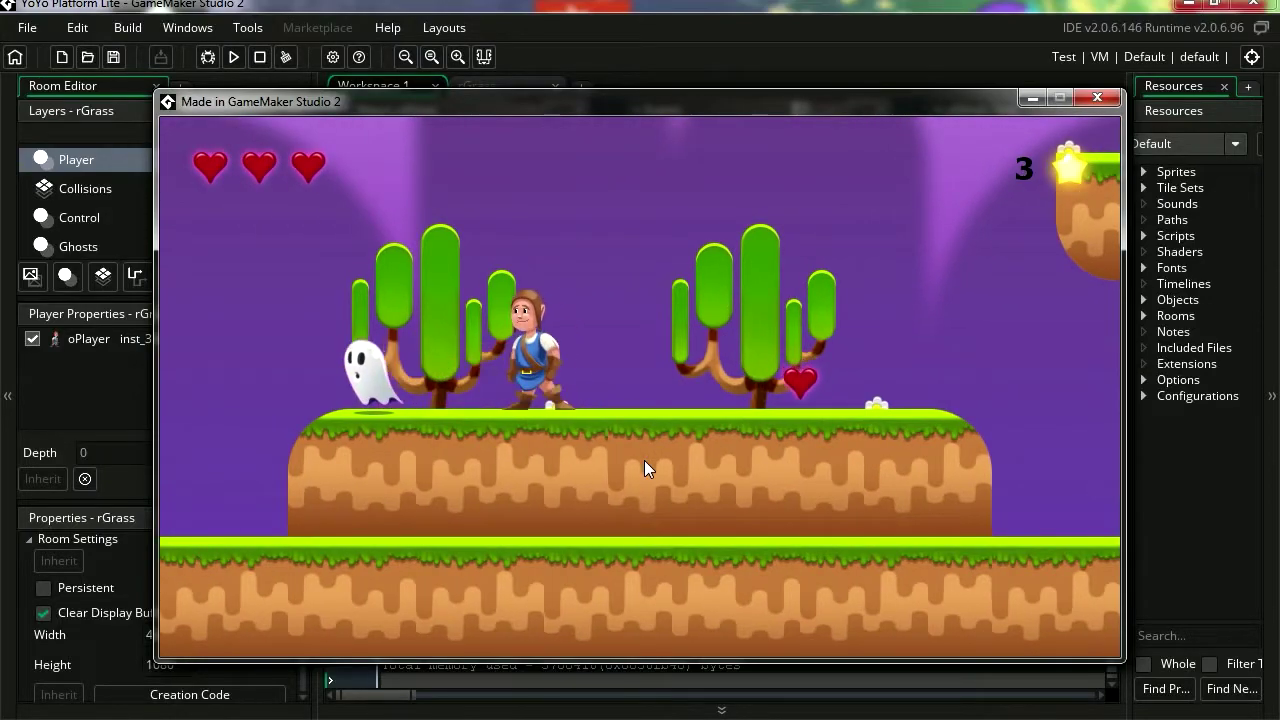
key("Right")
key("Left")
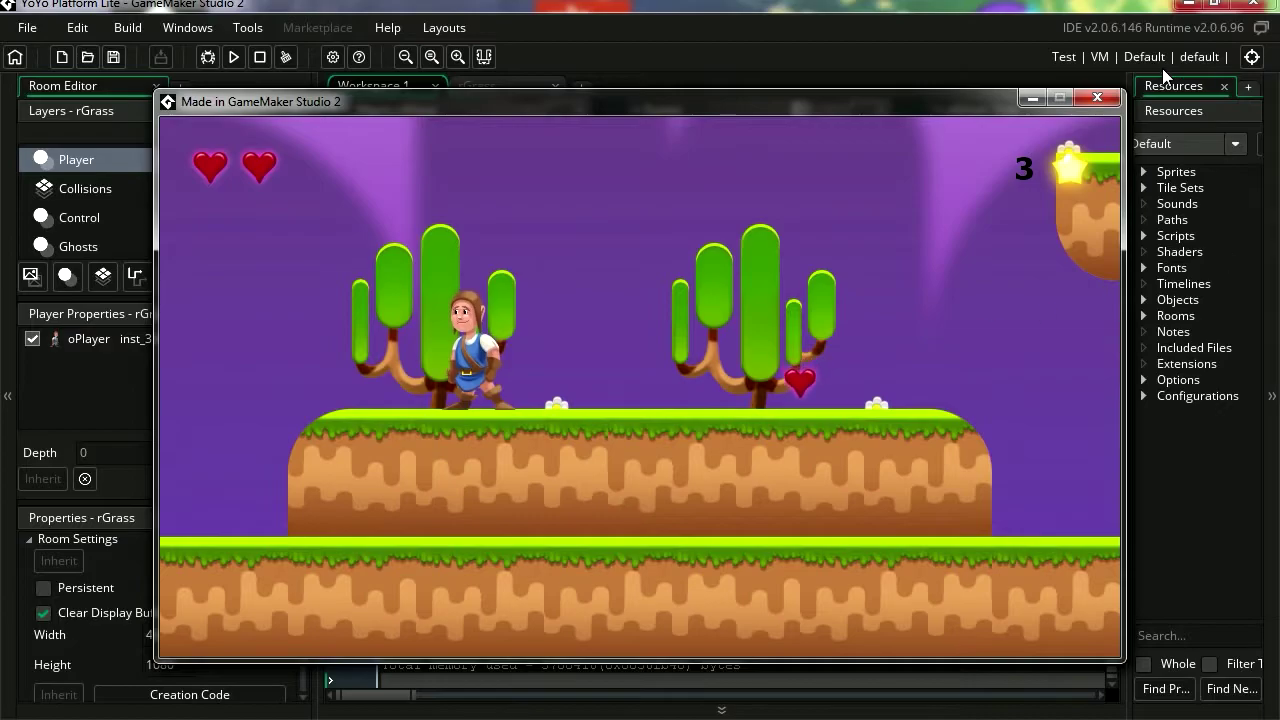
Close the game and open the scrProcessGhosts script from Scripts.
left_click(1097, 97)
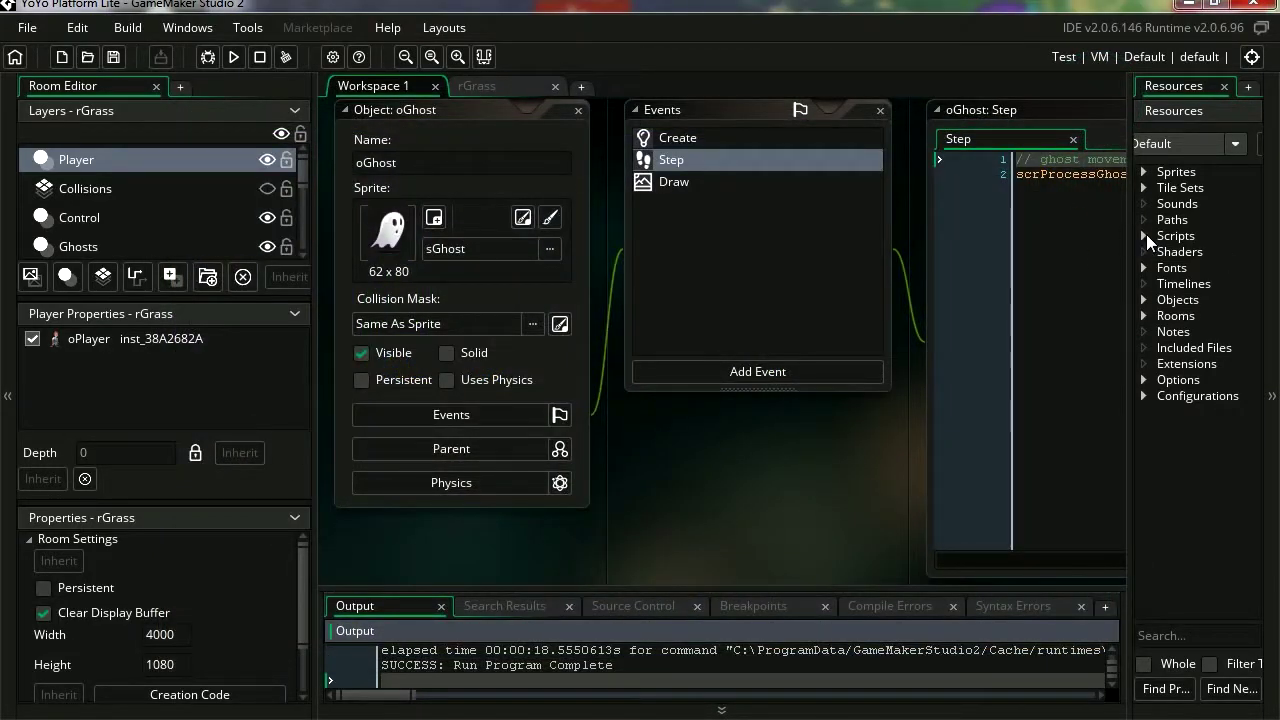
left_click(1145, 235)
double_click(1187, 256)
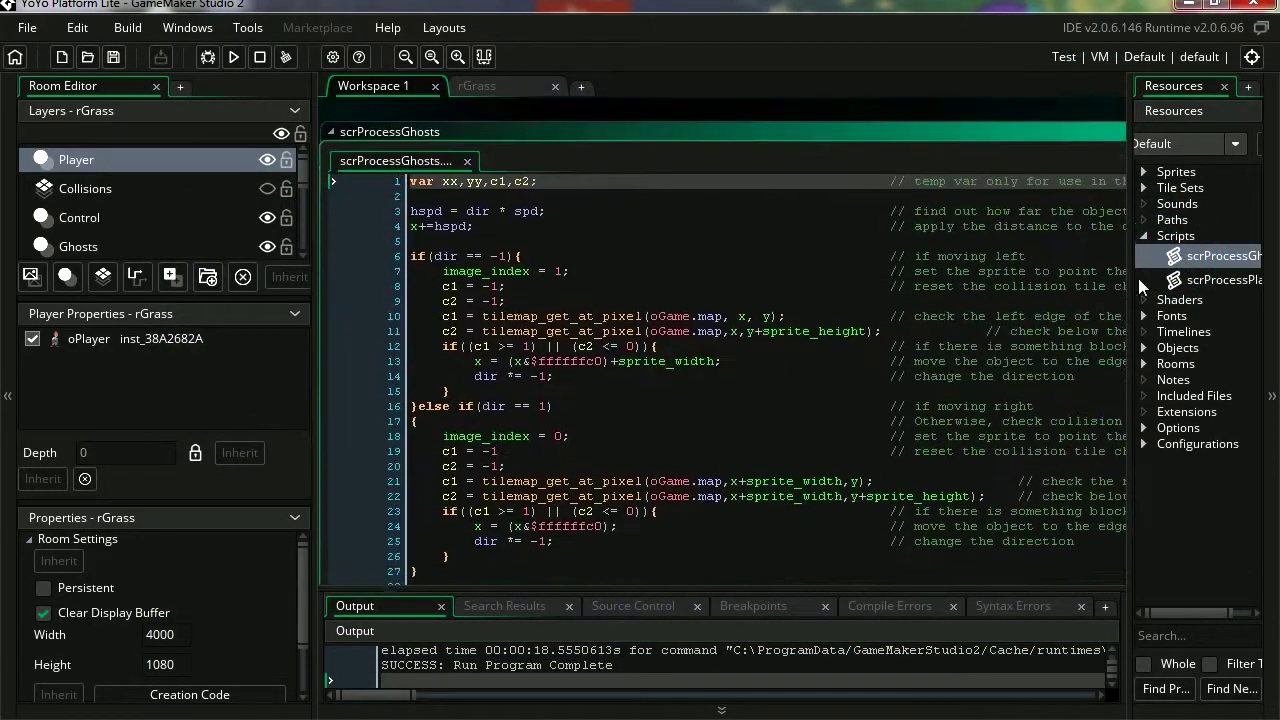
Read scrProcessGhosts' direction-change and wall-collision lines, then open scrProcessPlayer.
left_click(625, 350)
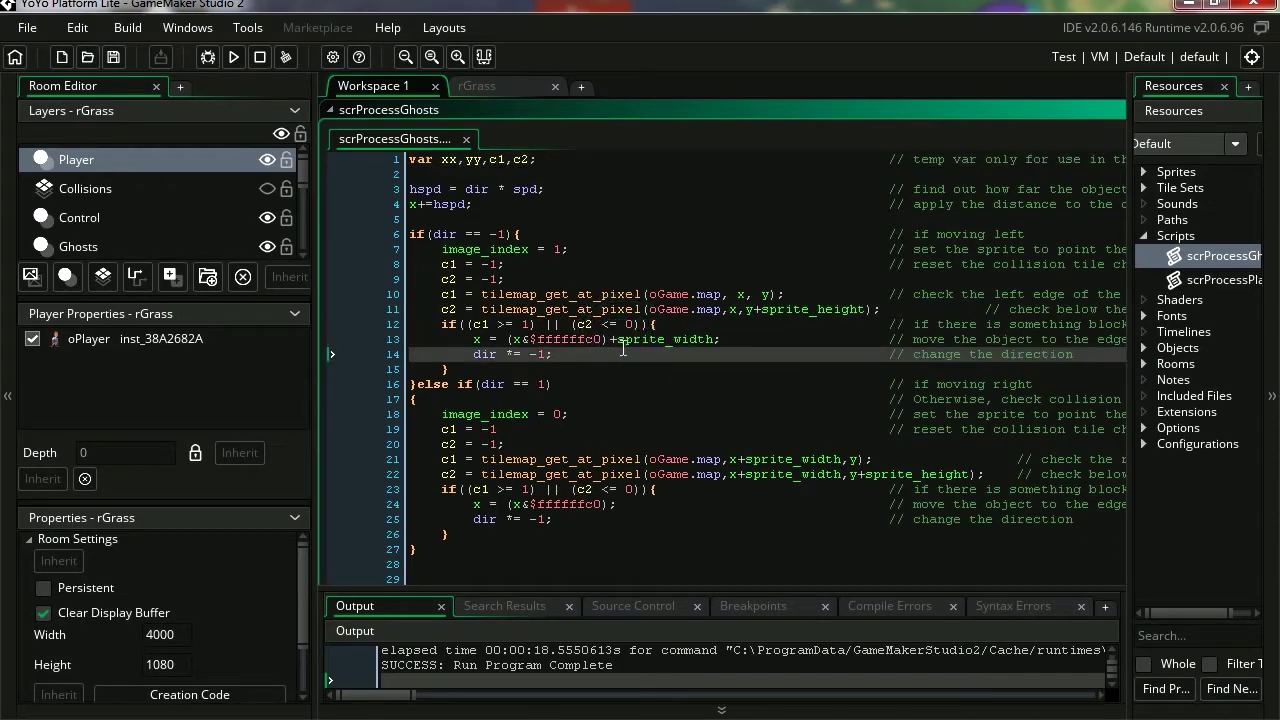
scroll(623, 348, "up", 4, "ctrl")
scroll(623, 350, "right", 3, "shift")
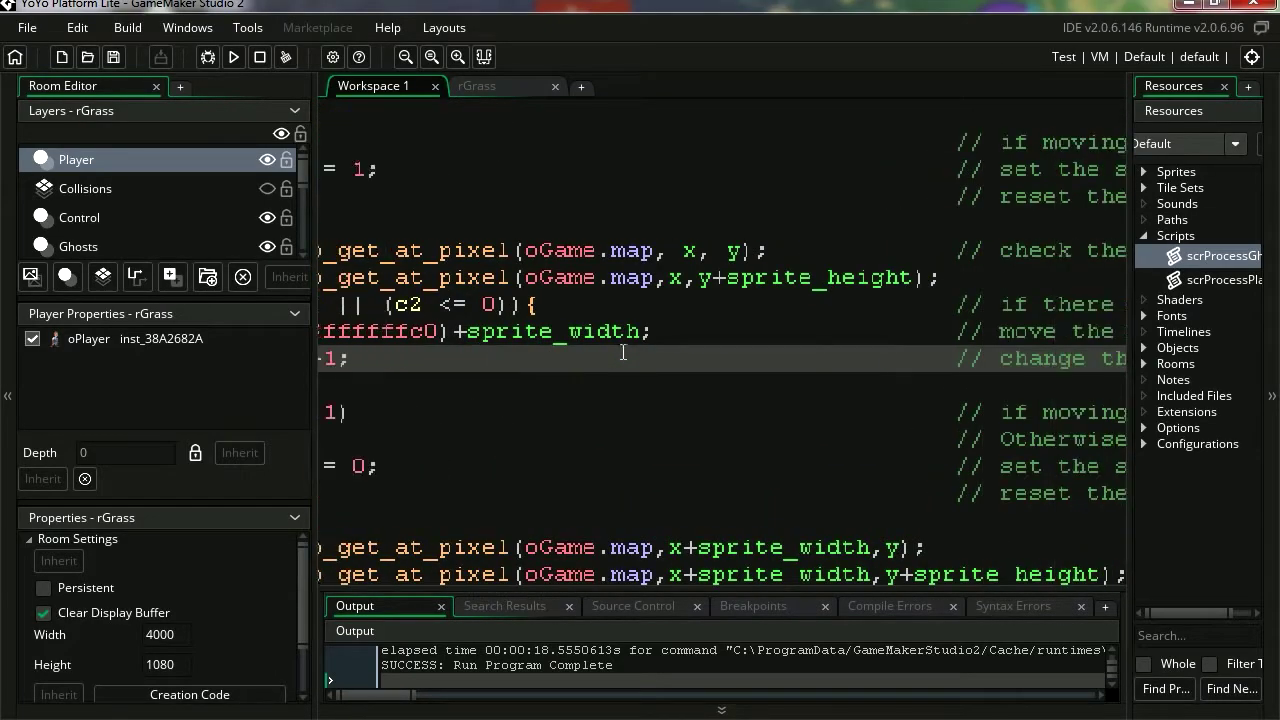
scroll(623, 350, "left", 3, "shift")
left_click(597, 331)
key("Down")
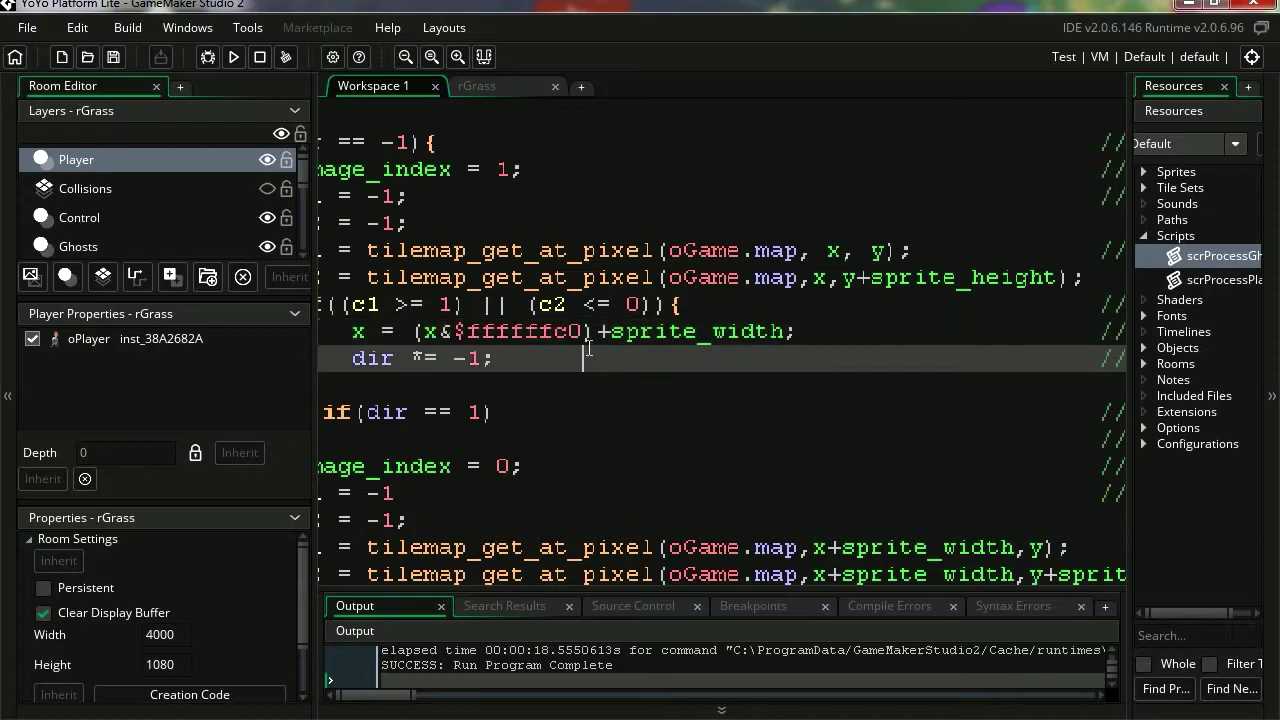
scroll(600, 345, "left", 3, "shift")
key("Up")
key("Up")
key("Up")
key("Up")
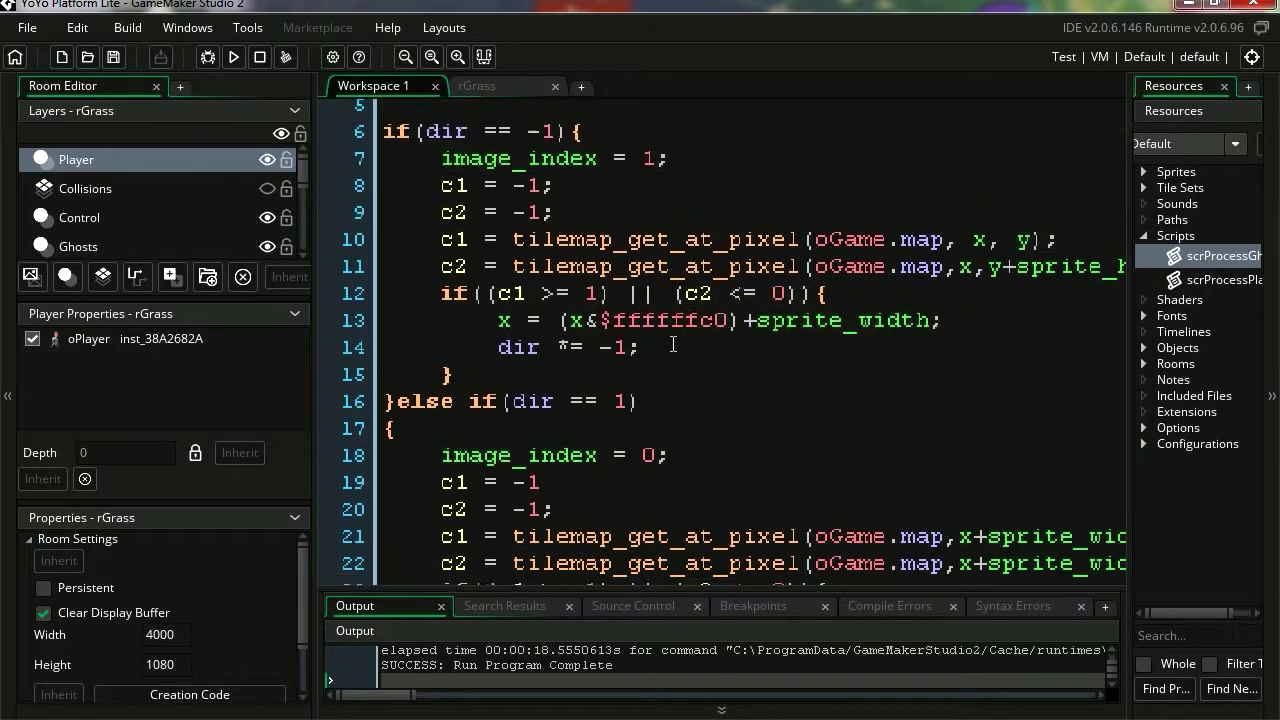
key("Up")
key("Up")
key("Up")
key("Down")
key("Down")
key("Down")
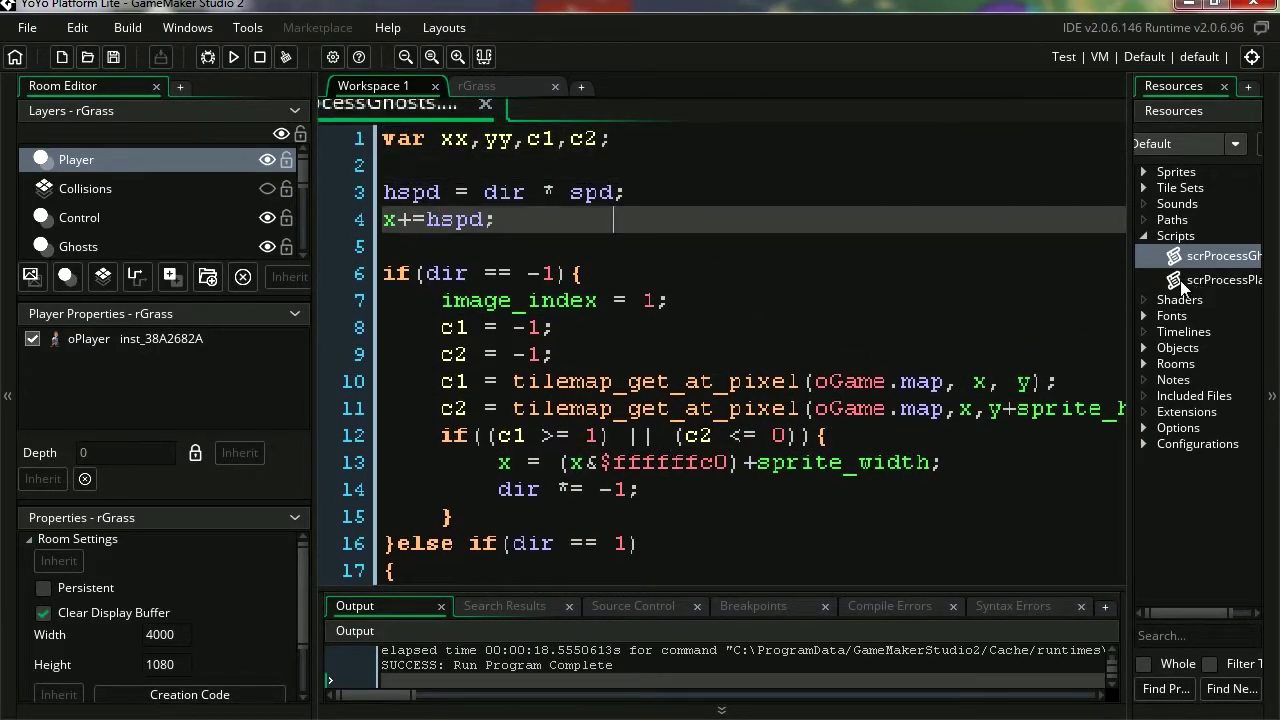
double_click(1182, 281)
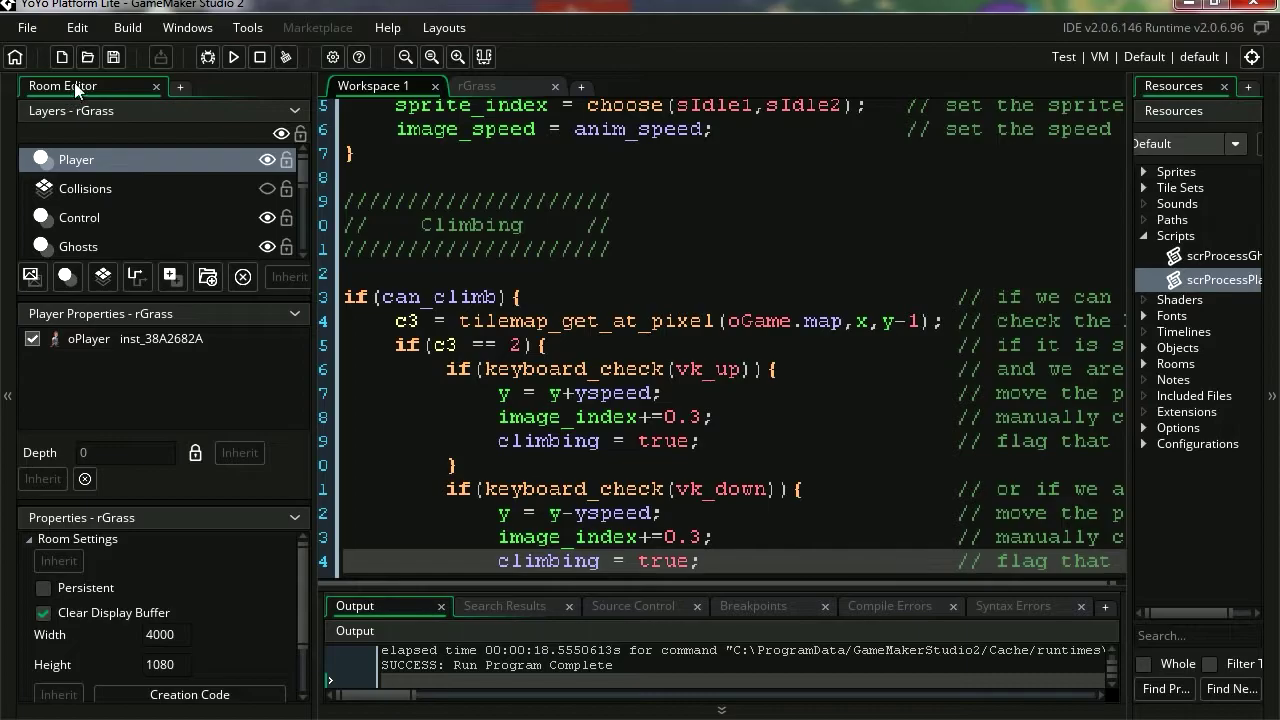
Open the Sparckman.yyp project and open room0 from Rooms.
left_click(88, 56)
double_click(252, 148)
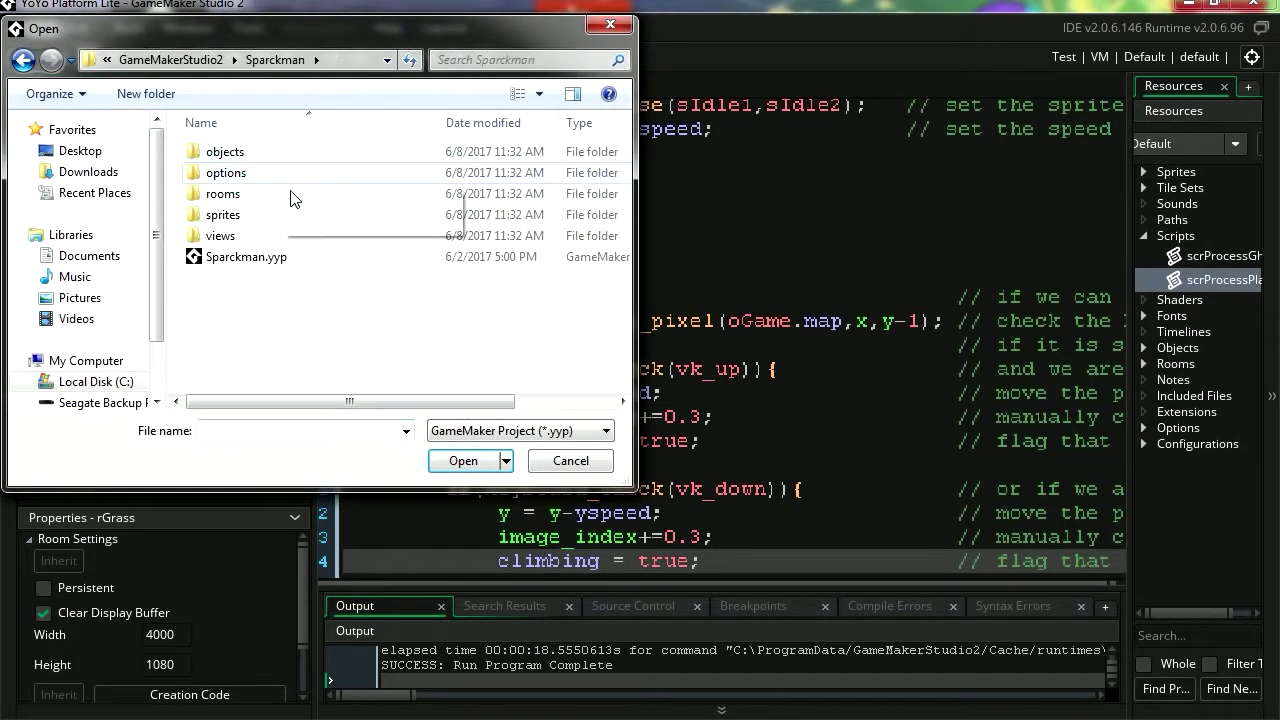
double_click(250, 257)
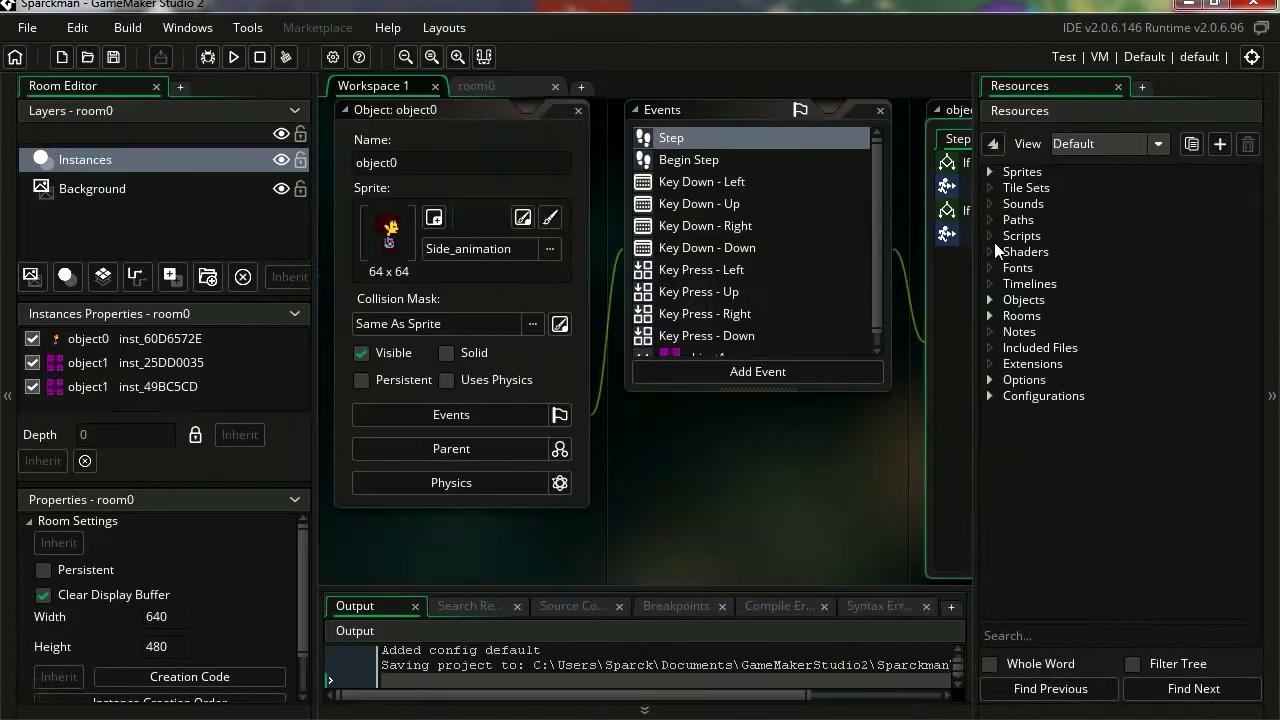
left_click(989, 315)
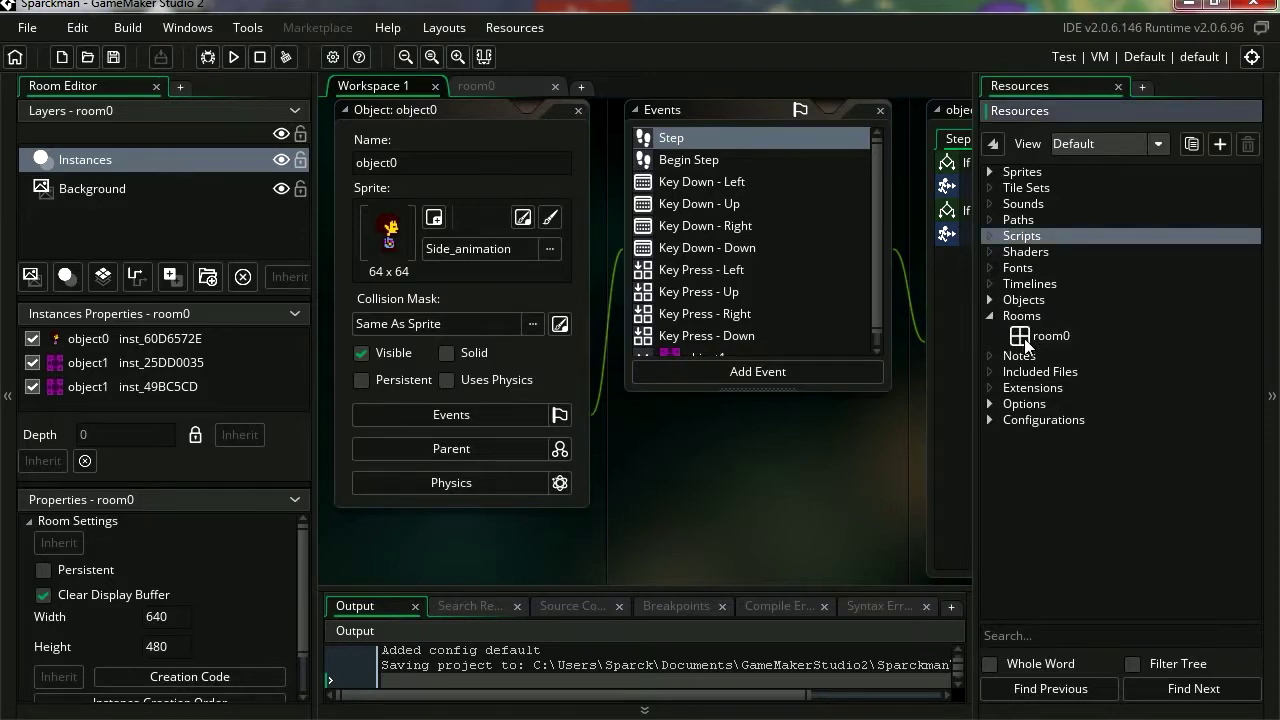
double_click(1024, 338)
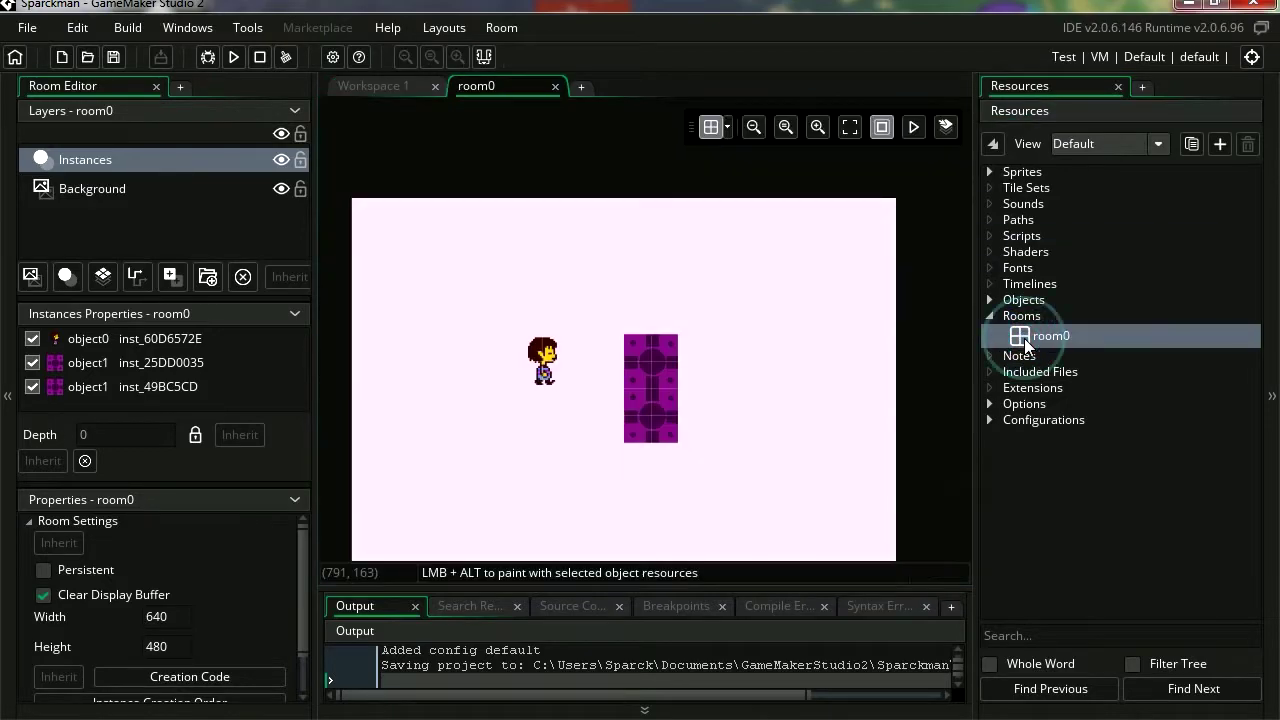
Test-run Sparckman, walking the character around the purple block.
left_click(237, 60)
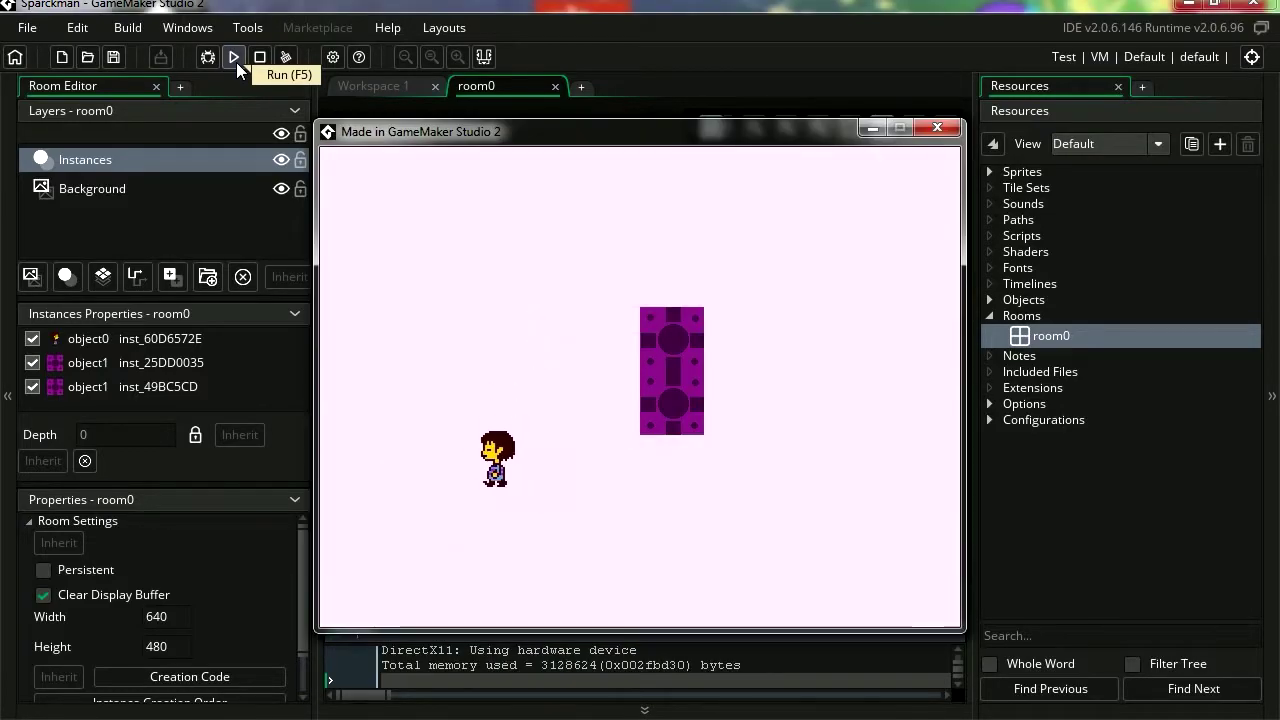
key("Left")
key("Right")
key("Up")
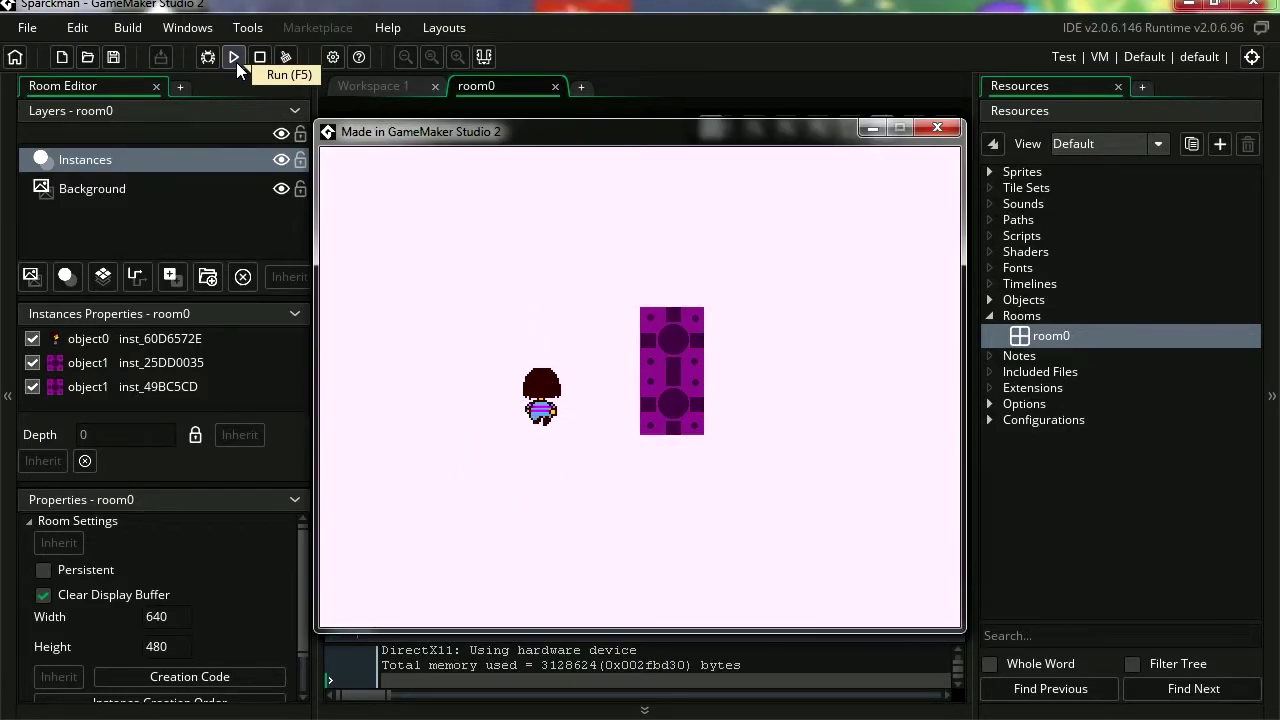
key("Right")
key("Left")
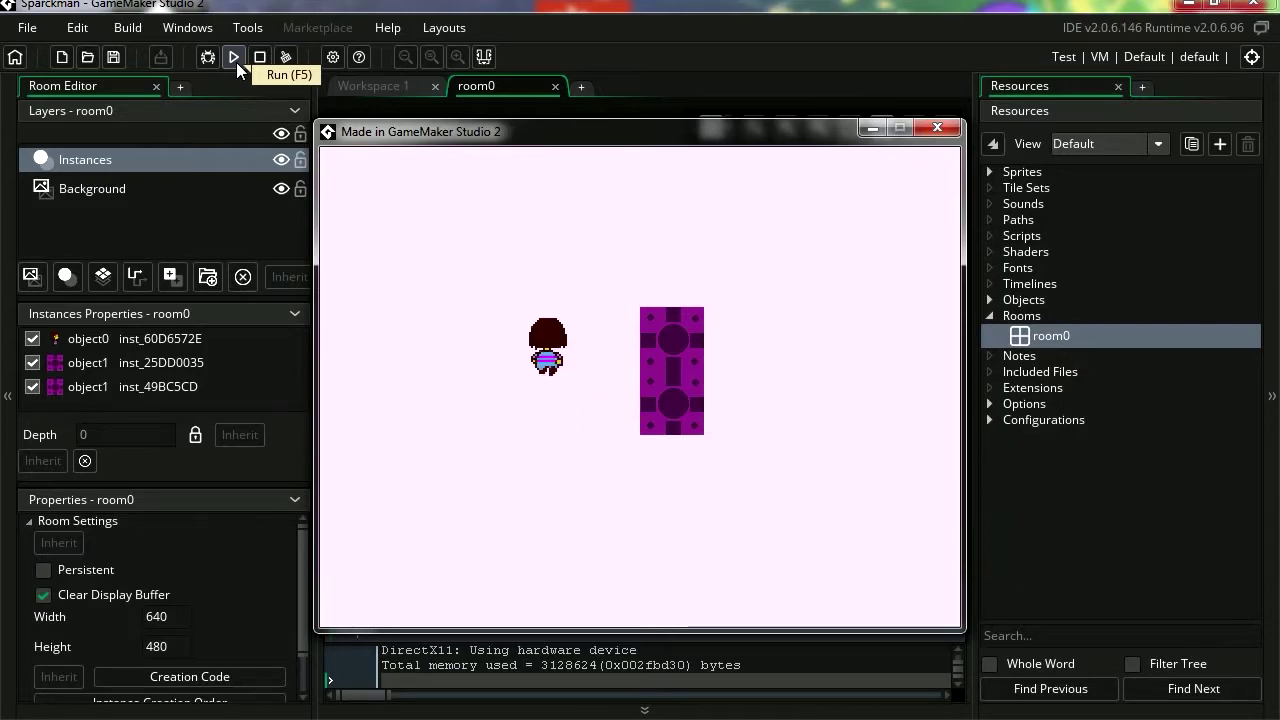
key("Up")
key("Right")
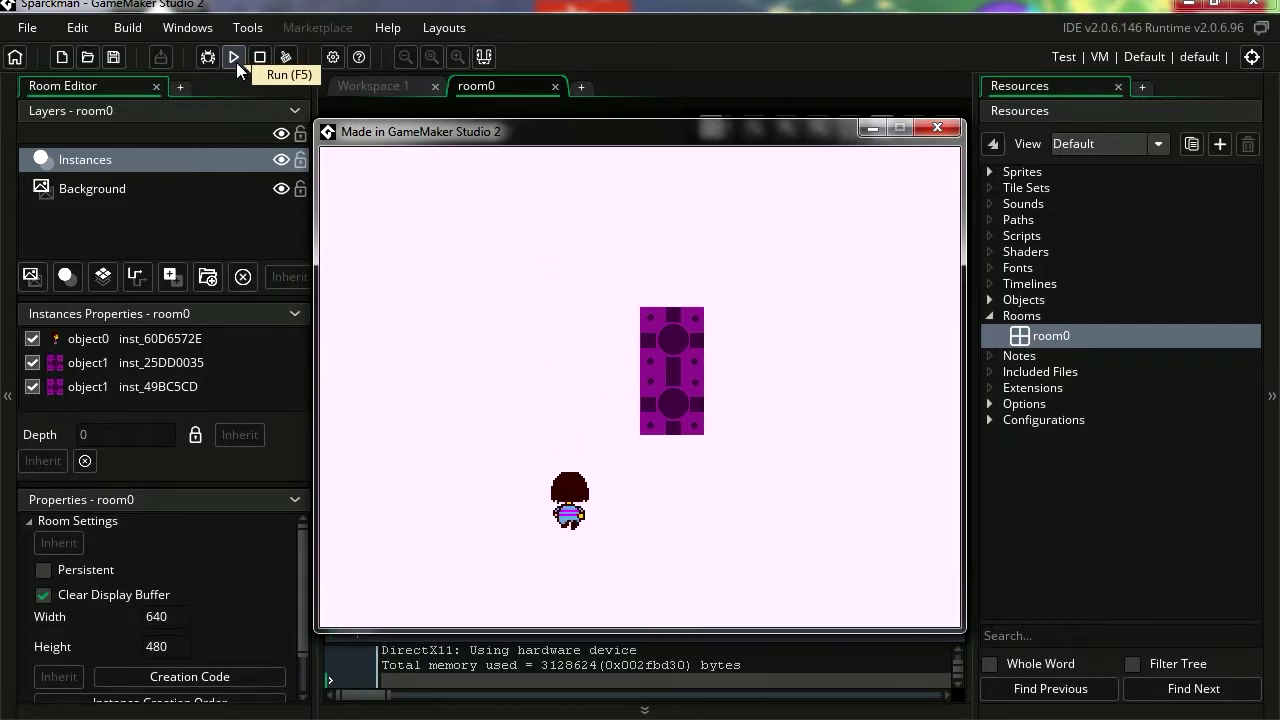
key("Up")
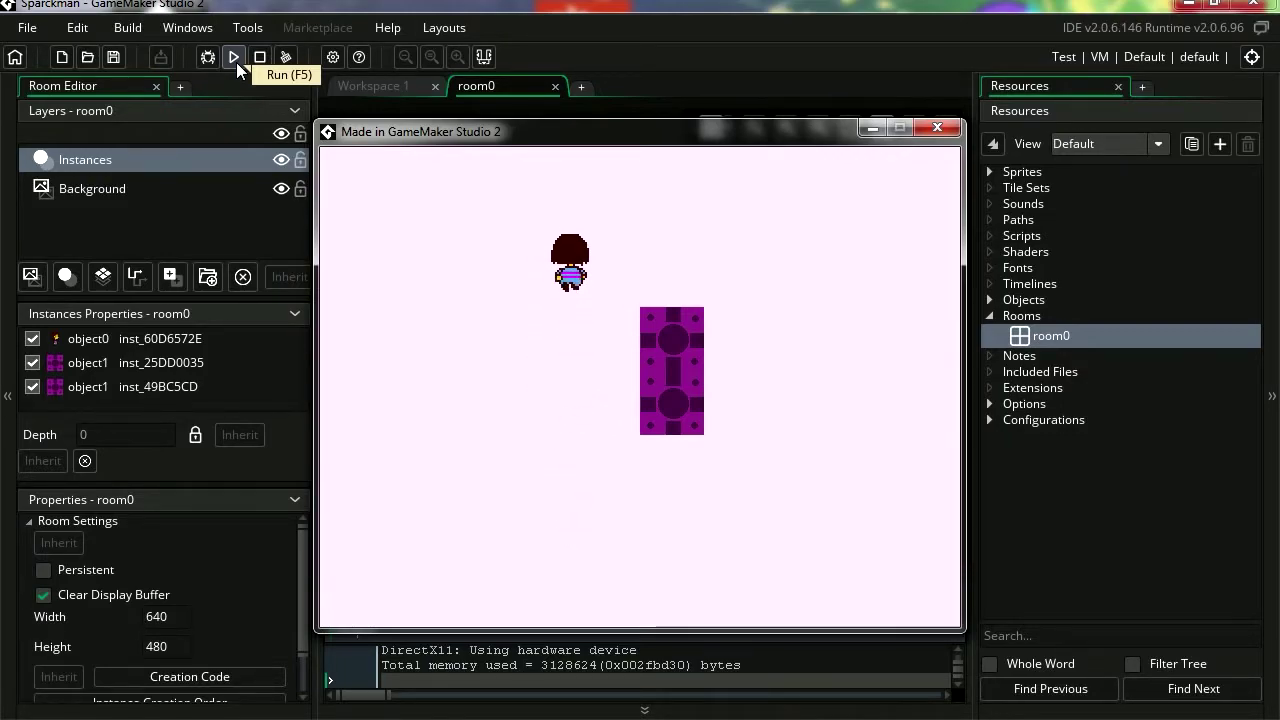
key("Left")
key("Down")
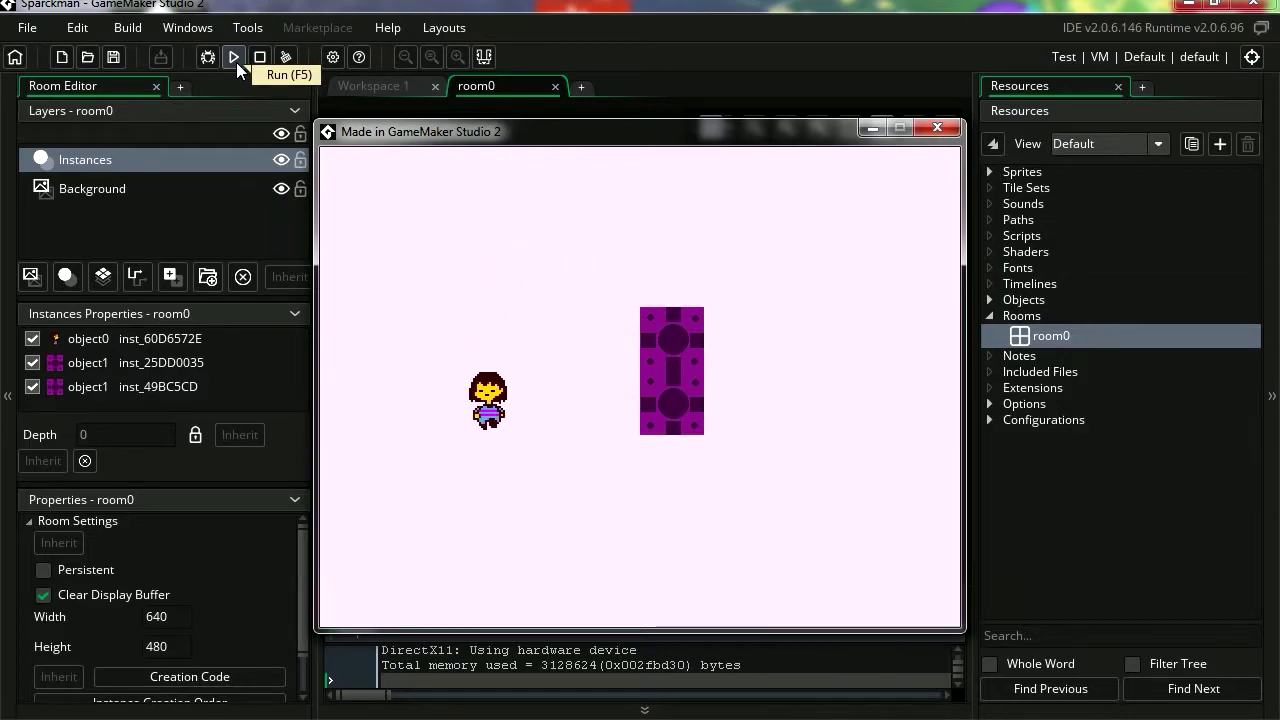
key("Right")
Close the game and enlarge the room editor by shrinking the Output and Resources panels.
left_click(938, 128)
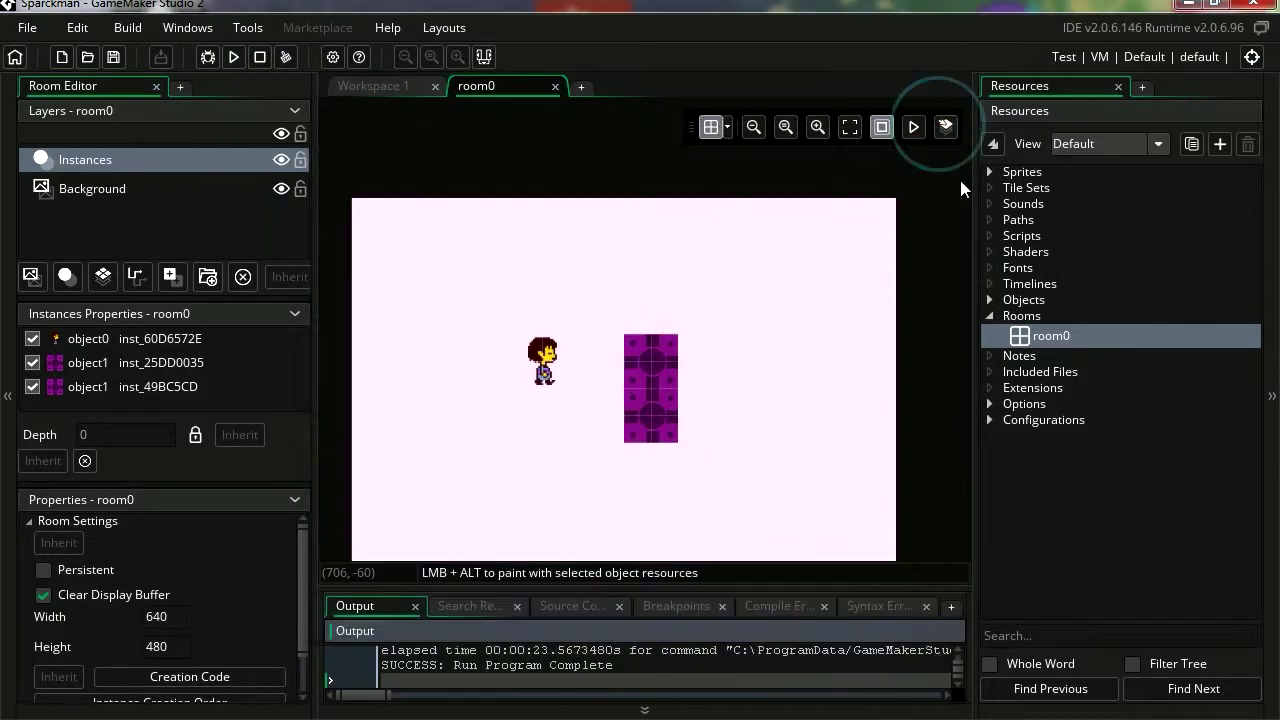
middle_click_drag(712, 490, 710, 456)
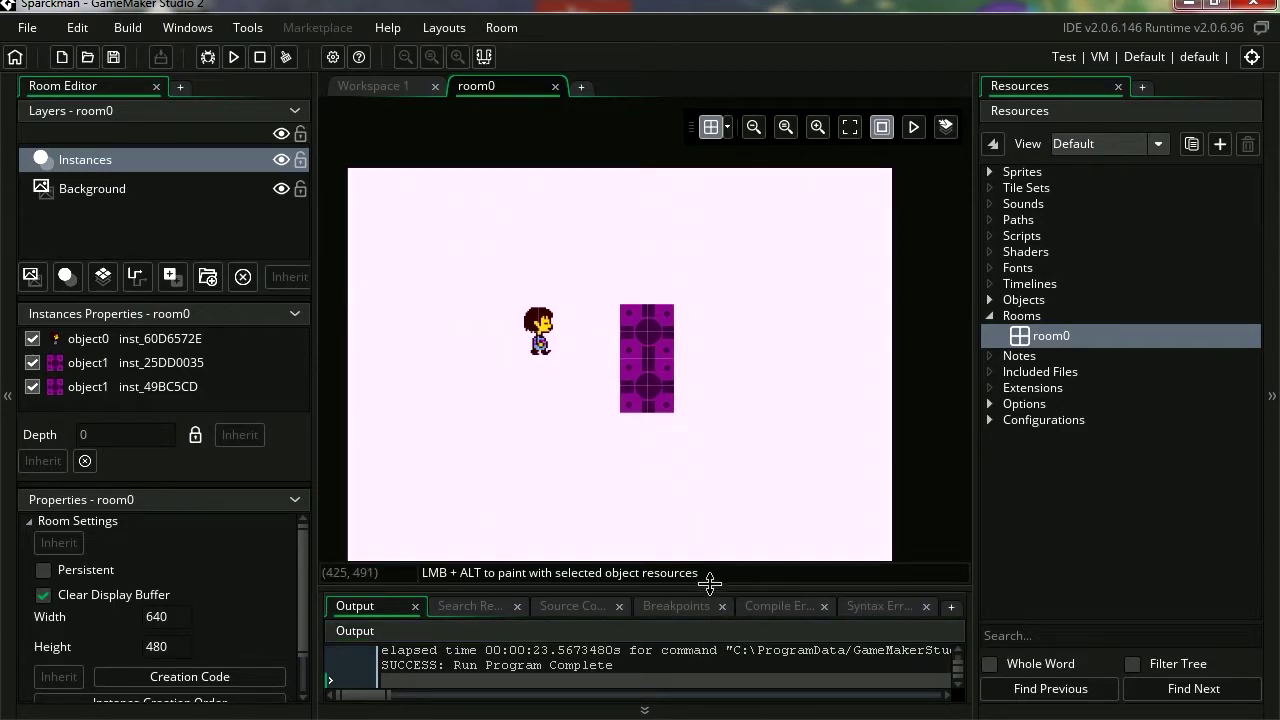
left_click_drag(709, 582, 712, 690)
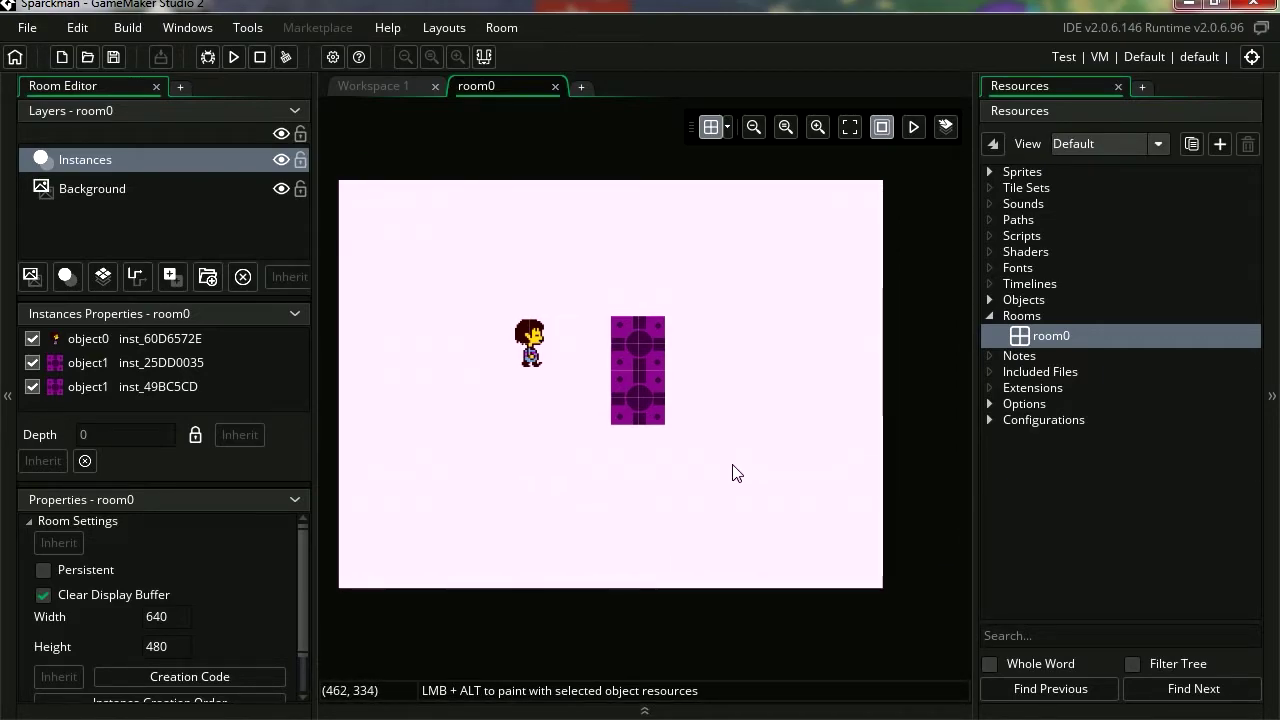
middle_click_drag(748, 426, 754, 436)
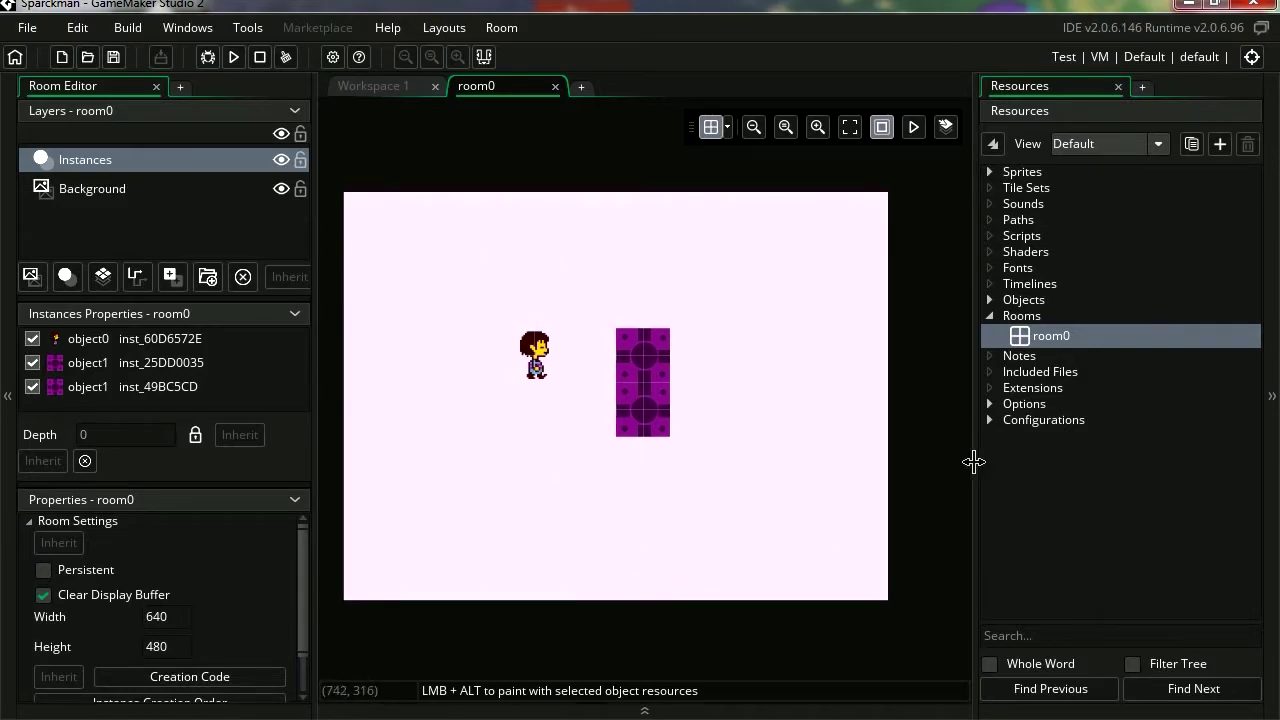
left_click_drag(973, 461, 1171, 463)
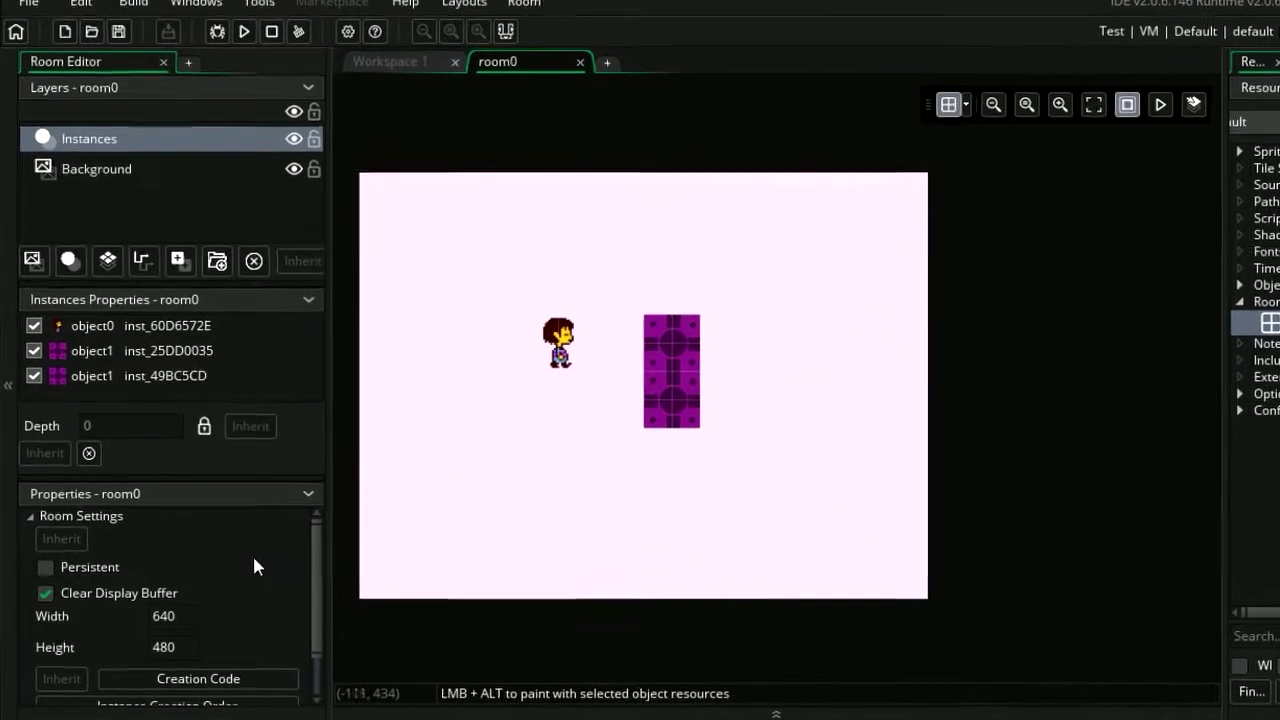
Change room0's width from 640 to 1280.
left_click_drag(308, 575, 308, 589)
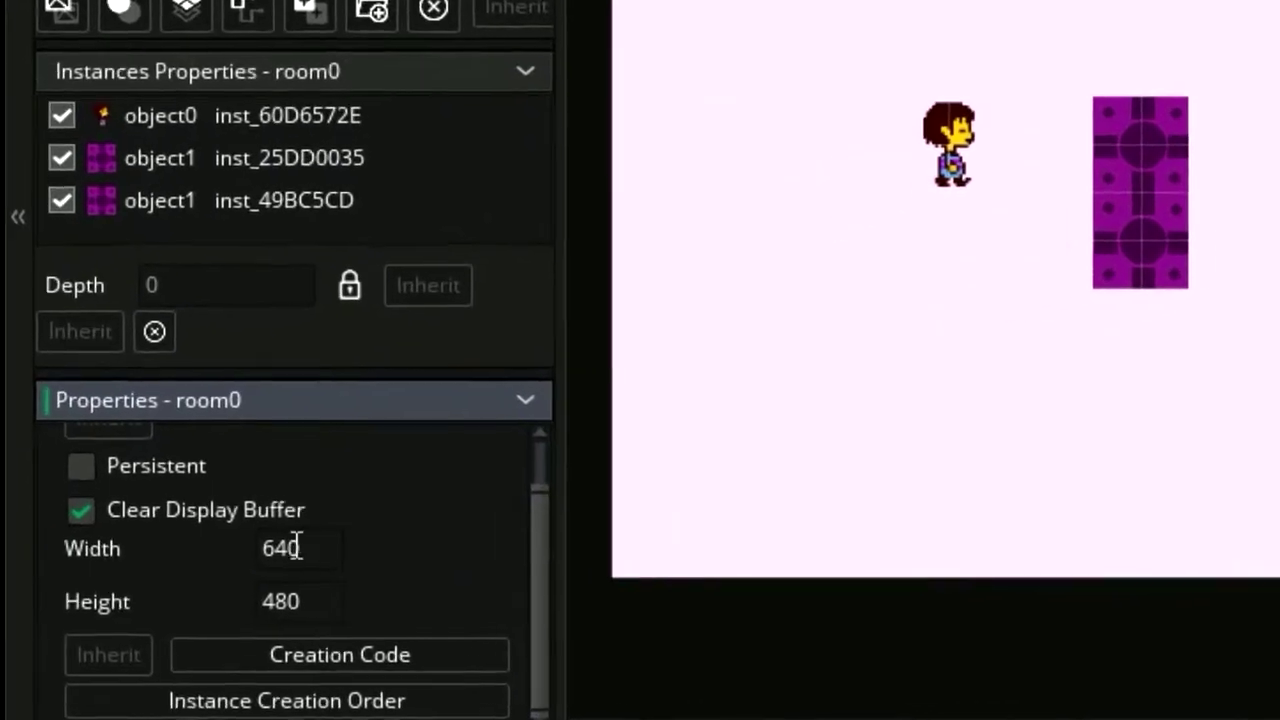
double_click(245, 566)
type("1280")
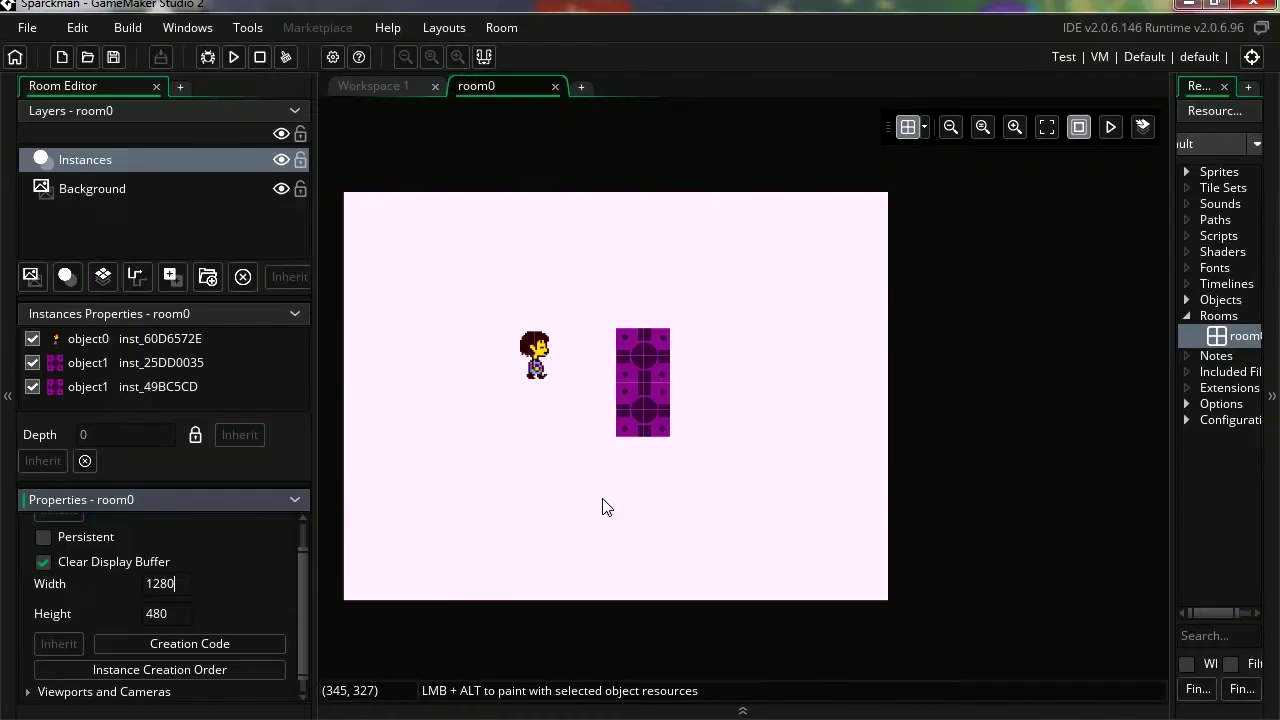
left_click(588, 527)
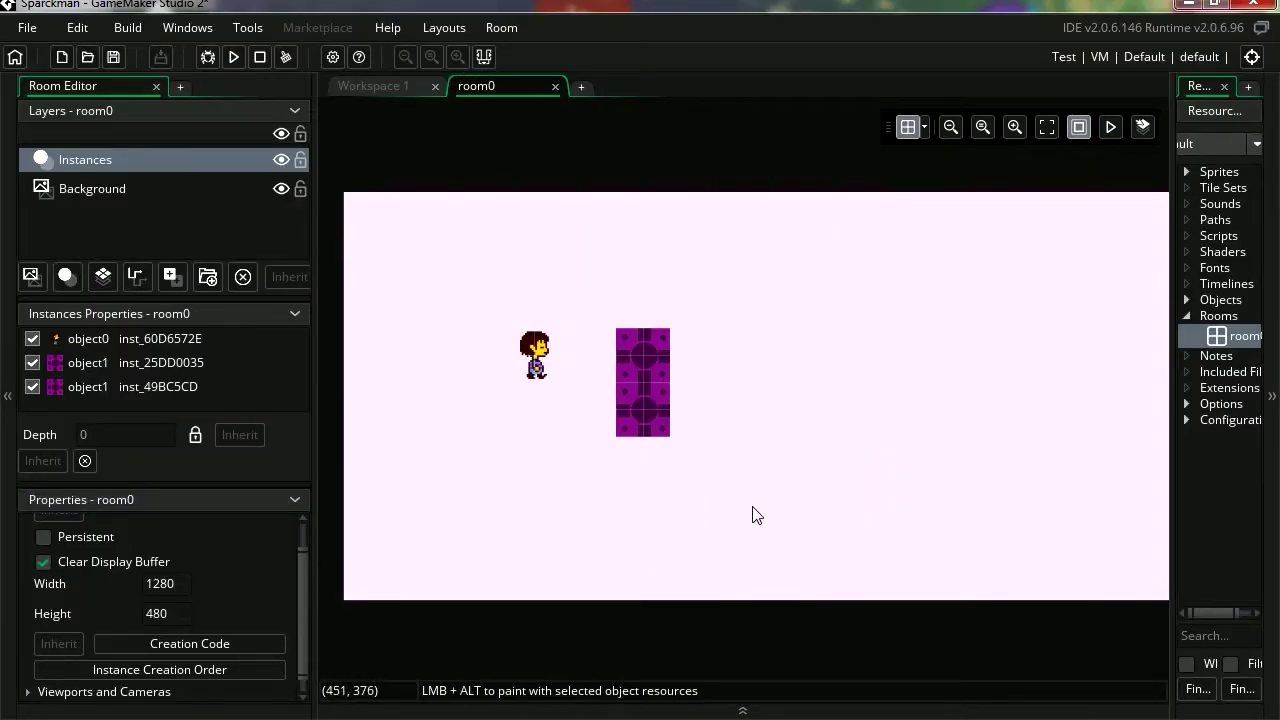
Test-run the game in the wider room, walking right, then close it.
mouse_move(757, 515)
middle_mouse_down()
mouse_move(849, 463)
mouse_move(626, 483)
mouse_move(809, 506)
mouse_move(894, 483)
middle_mouse_up()
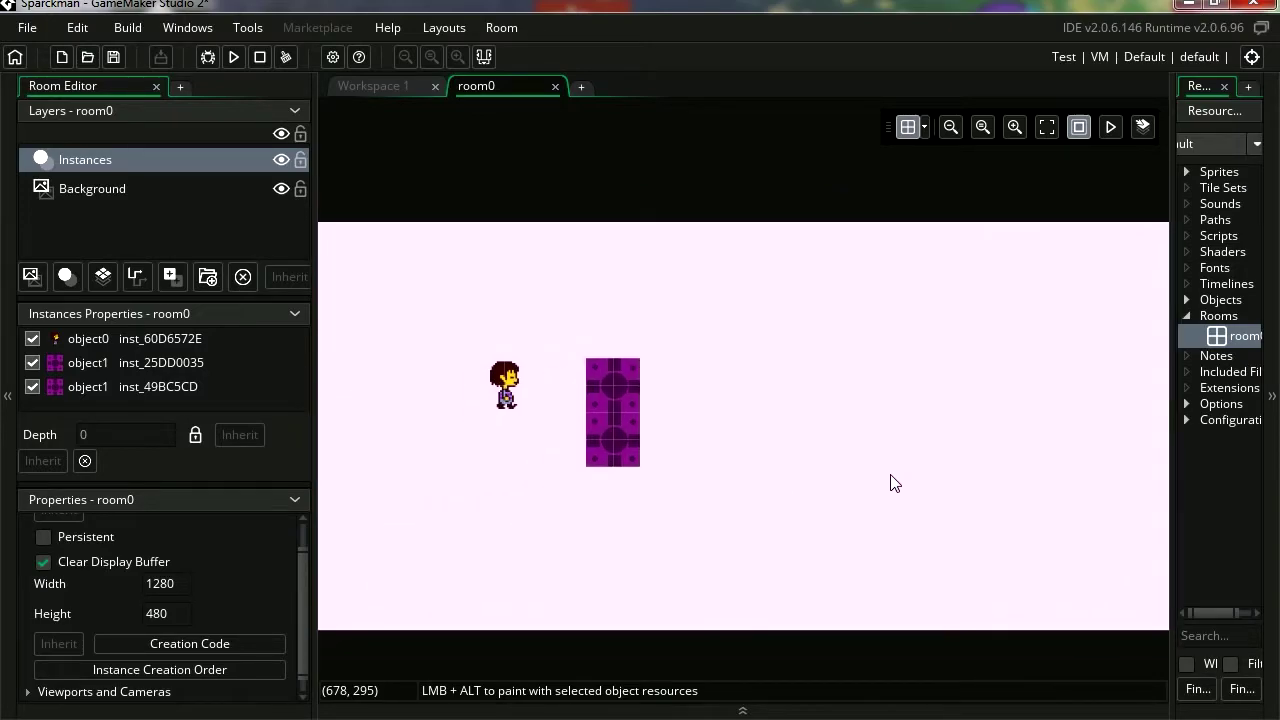
left_click(236, 58)
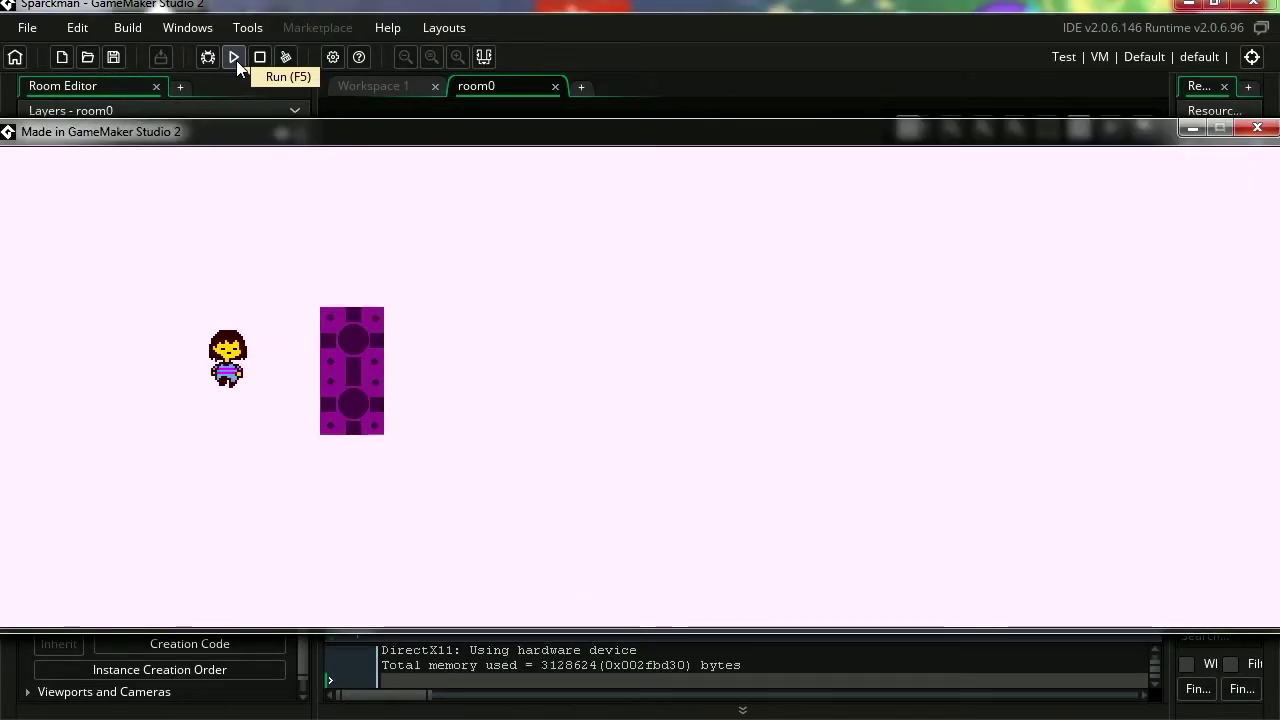
key("Right")
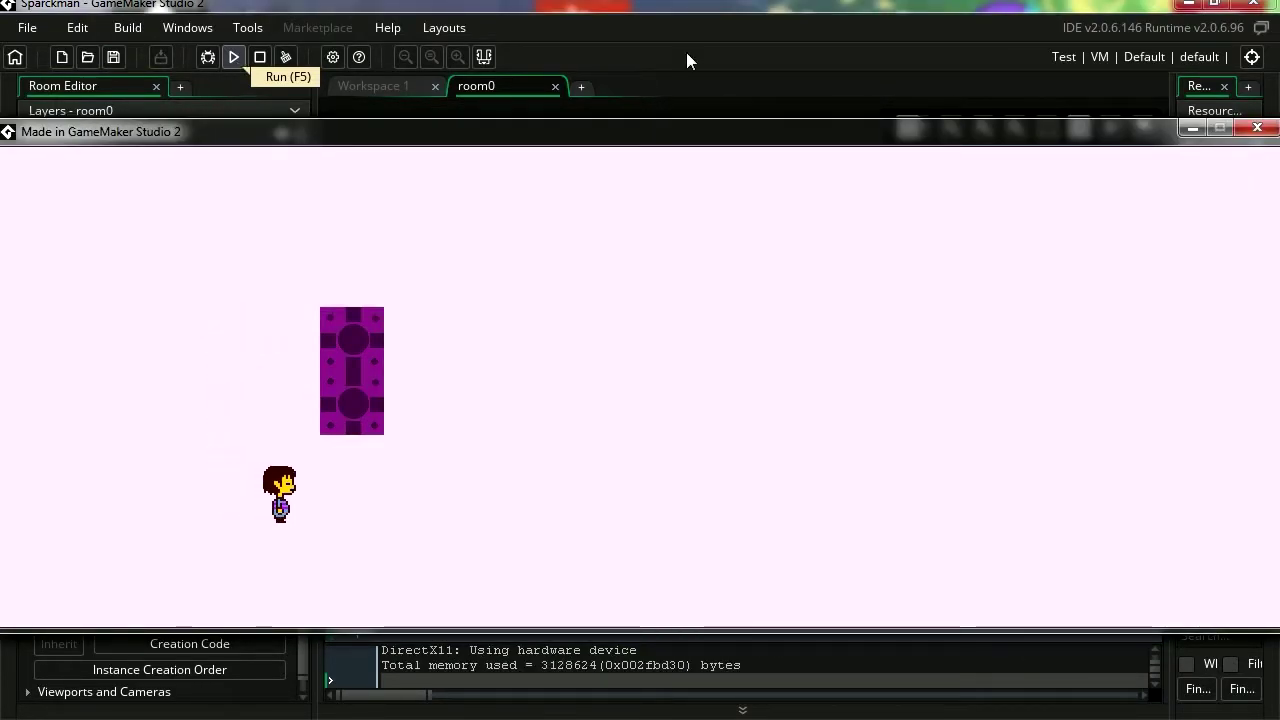
left_click(1258, 131)
Show room0's Viewports and Cameras settings and expand Viewport 0.
left_click_drag(257, 434, 260, 362)
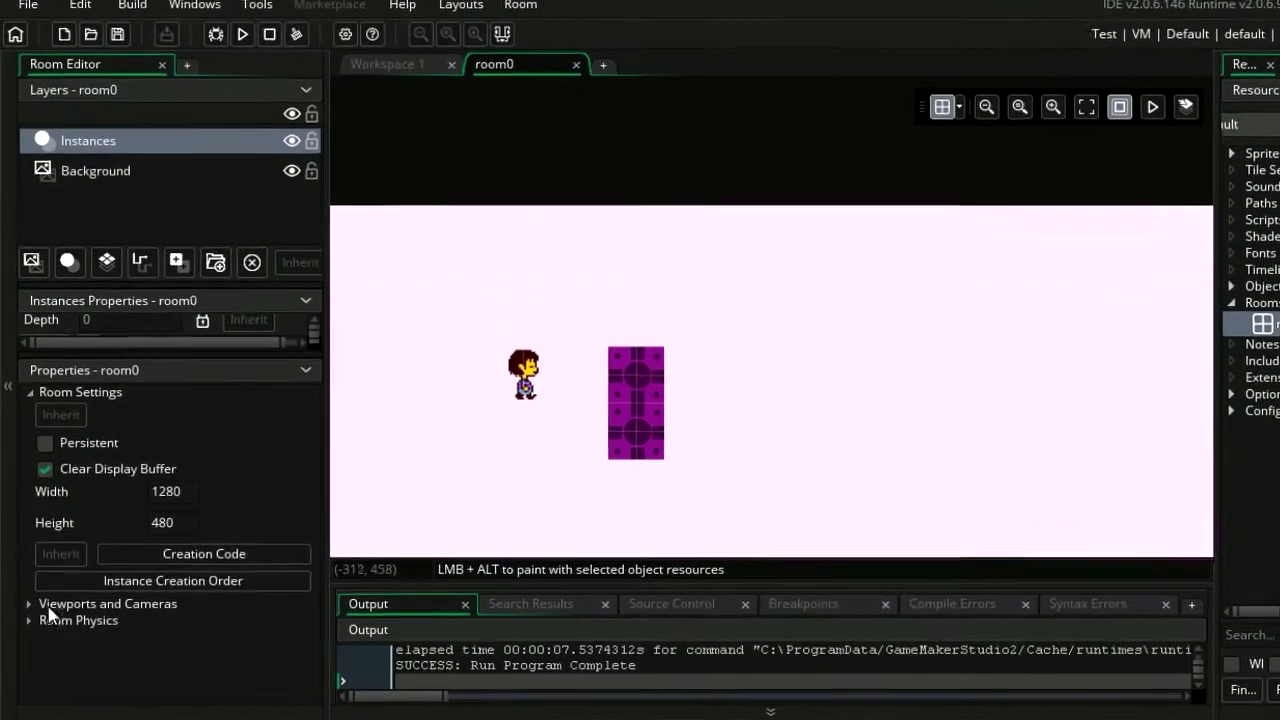
left_click(28, 606)
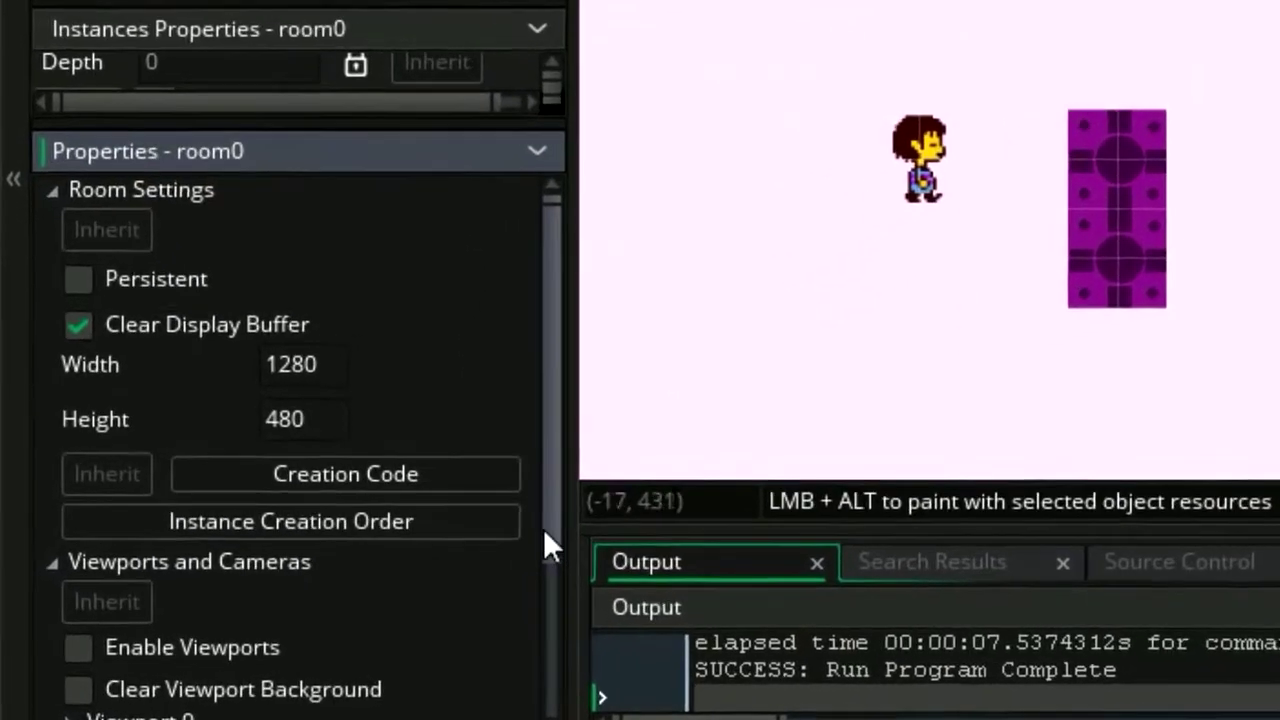
mouse_move(543, 528)
left_mouse_down()
mouse_move(603, 625)
mouse_move(347, 638)
left_mouse_up()
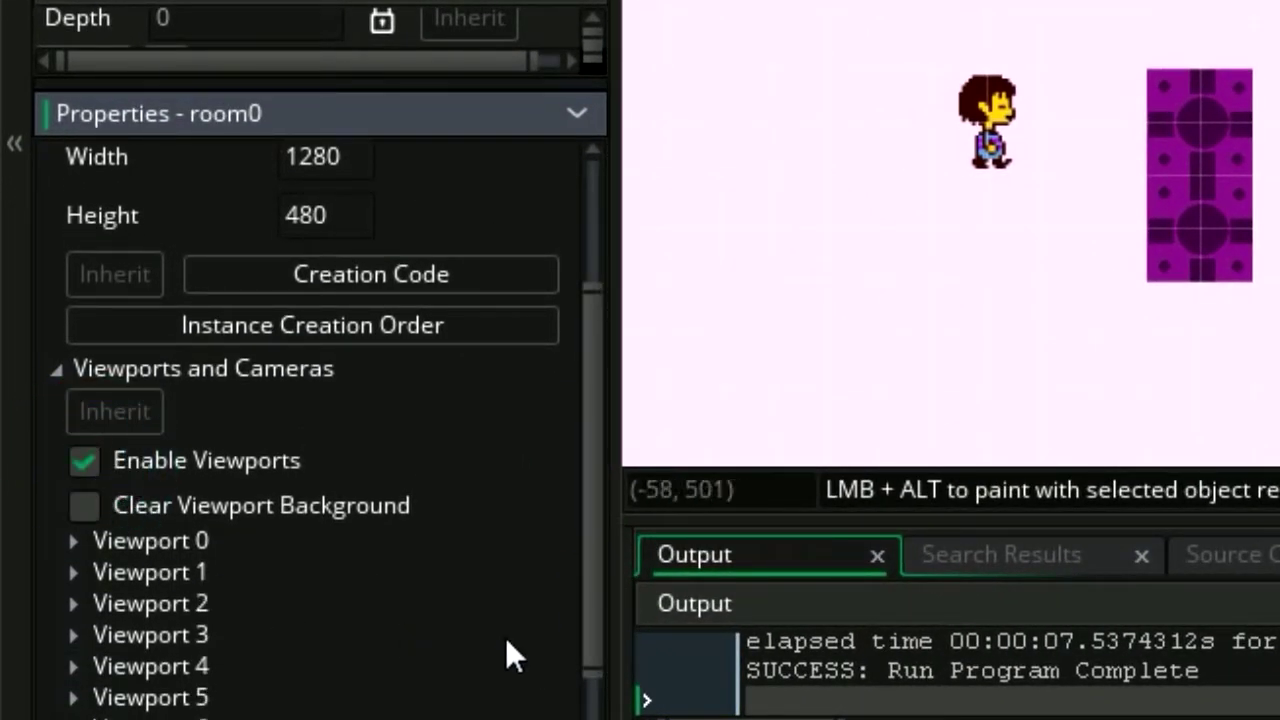
left_click(75, 540)
mouse_move(590, 362)
left_mouse_down()
mouse_move(607, 398)
mouse_move(603, 490)
left_mouse_up()
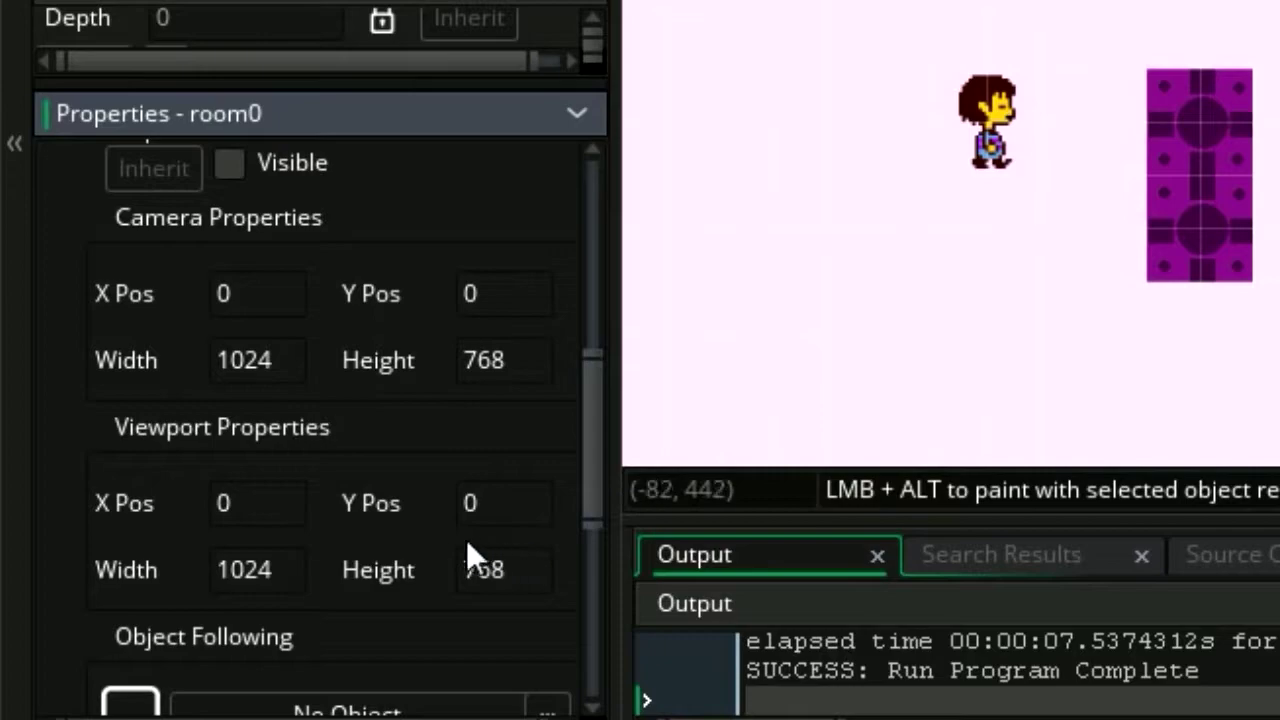
Set Viewport 0's camera to 640×480 and make it visible.
left_click(297, 358)
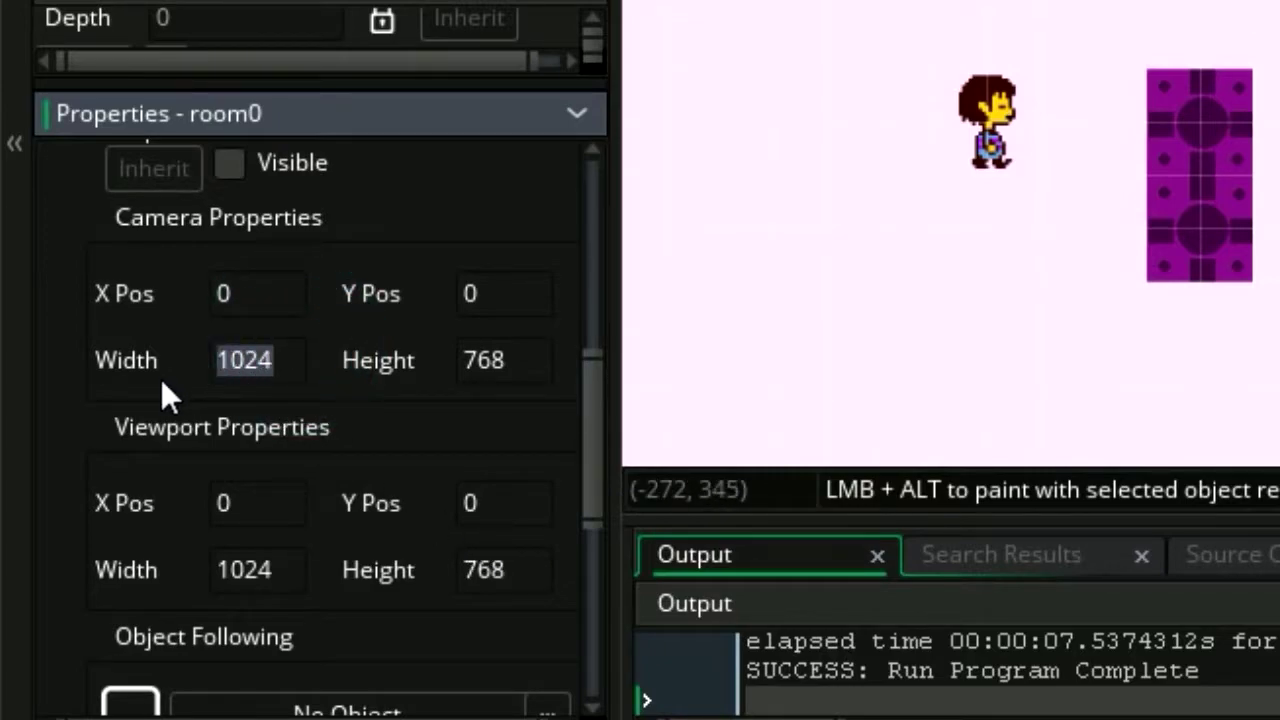
type("640")
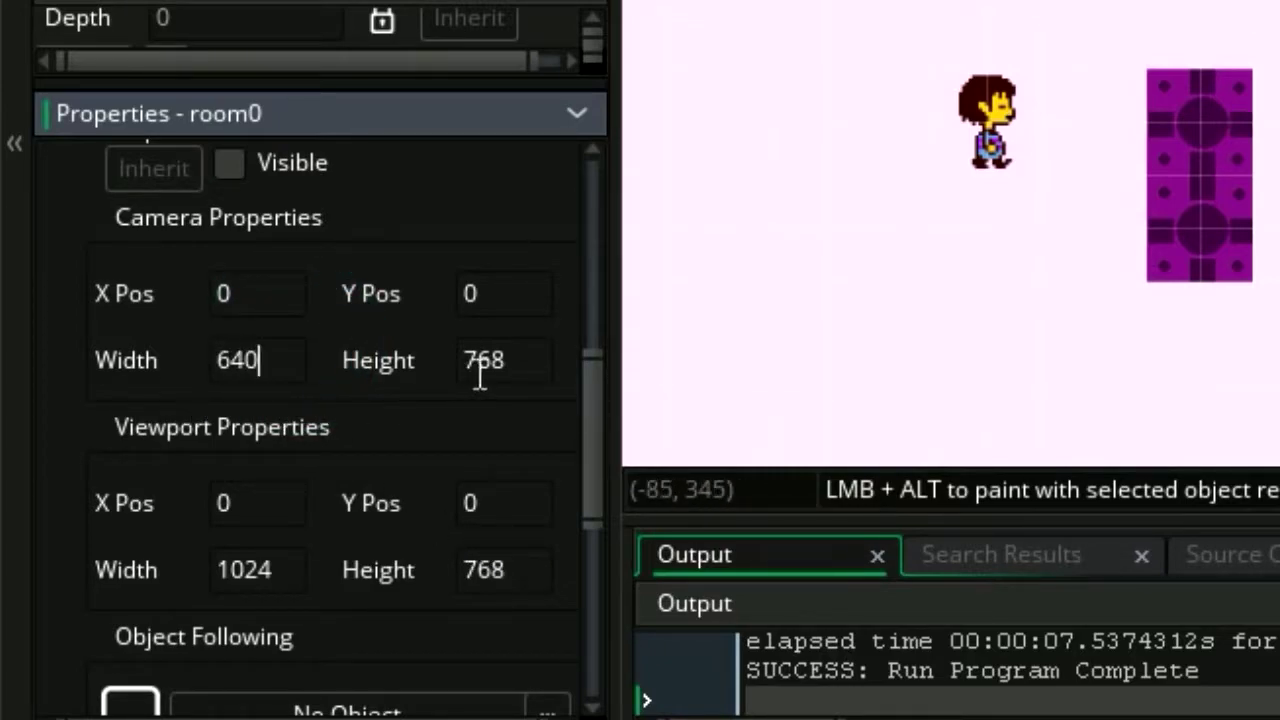
left_click(504, 370)
type("4")
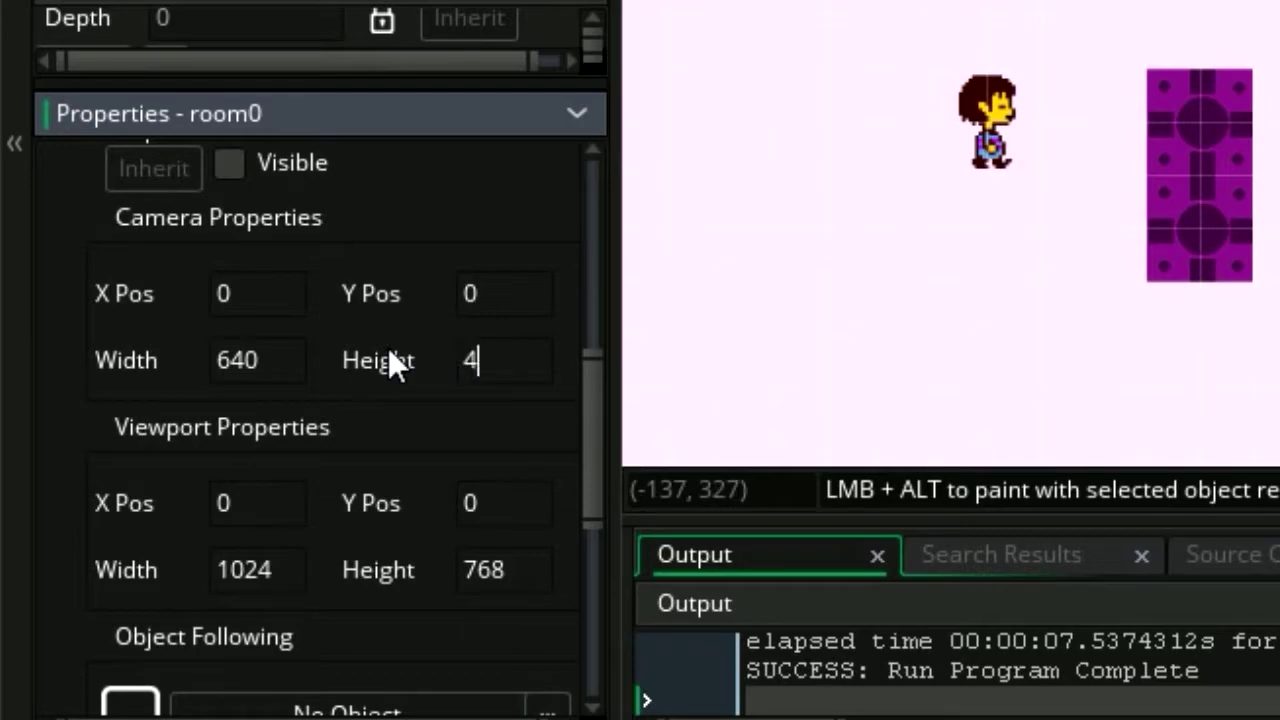
type("80")
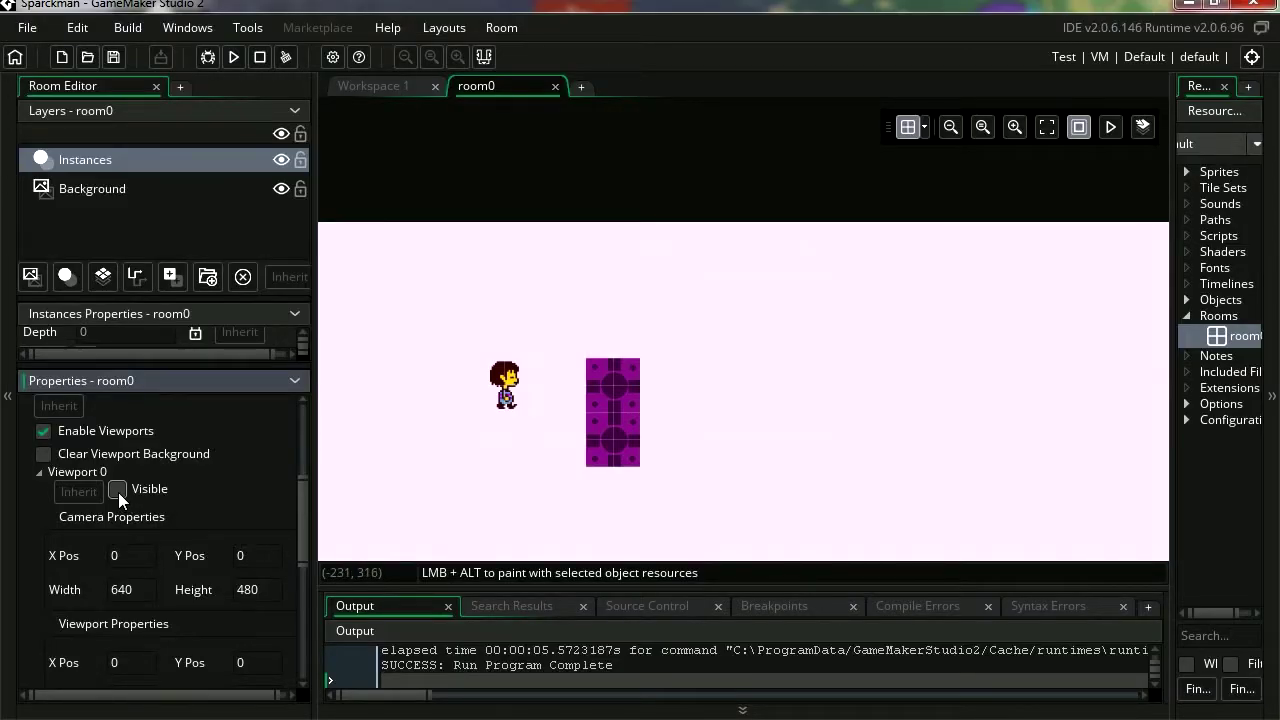
left_click(118, 490)
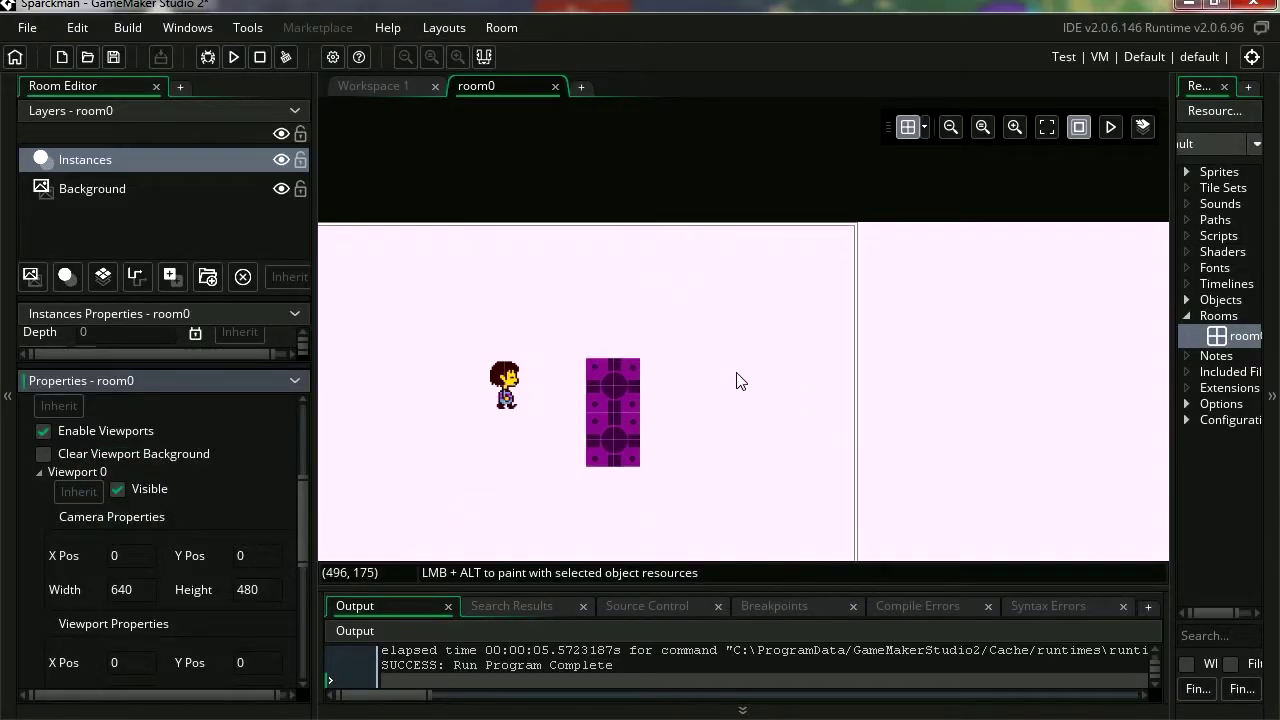
Test-run the game with the camera, walking the player left, down, right and up.
mouse_move(736, 381)
middle_mouse_down()
mouse_move(837, 311)
mouse_move(809, 274)
middle_mouse_up()
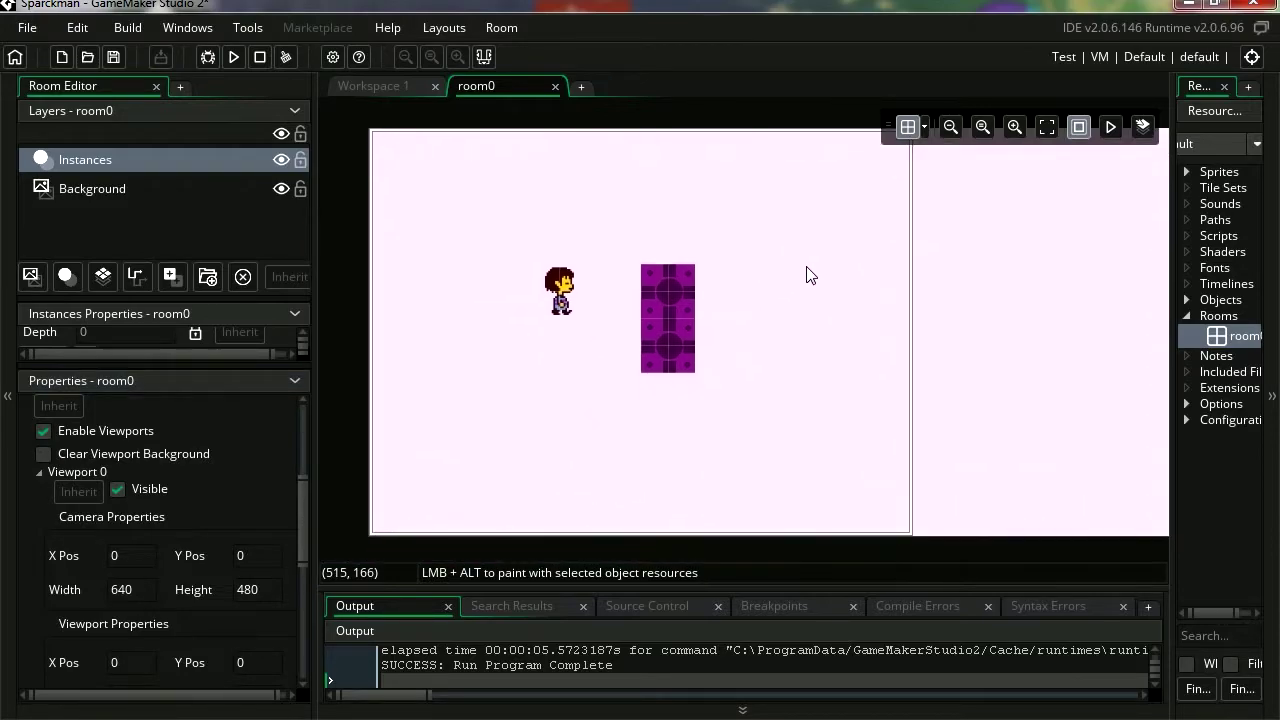
left_click(950, 127)
mouse_move(791, 403)
middle_mouse_down()
mouse_move(782, 369)
mouse_move(777, 380)
middle_mouse_up()
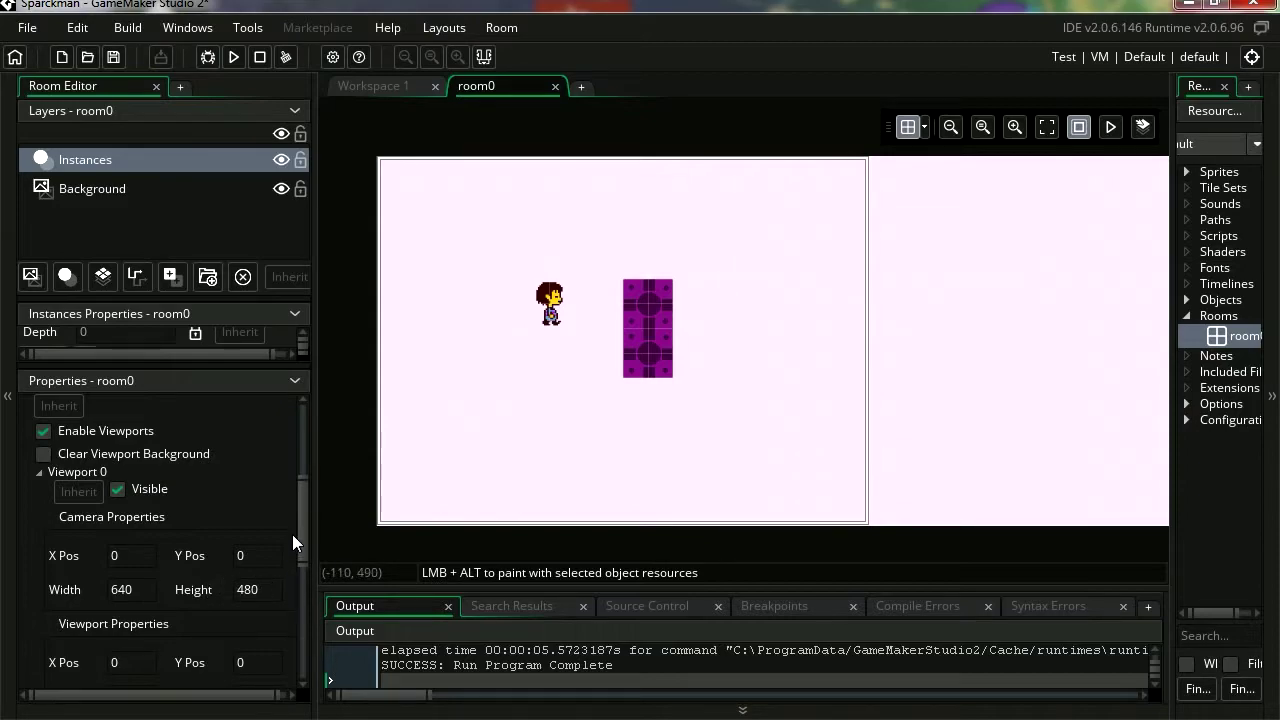
left_click(233, 57)
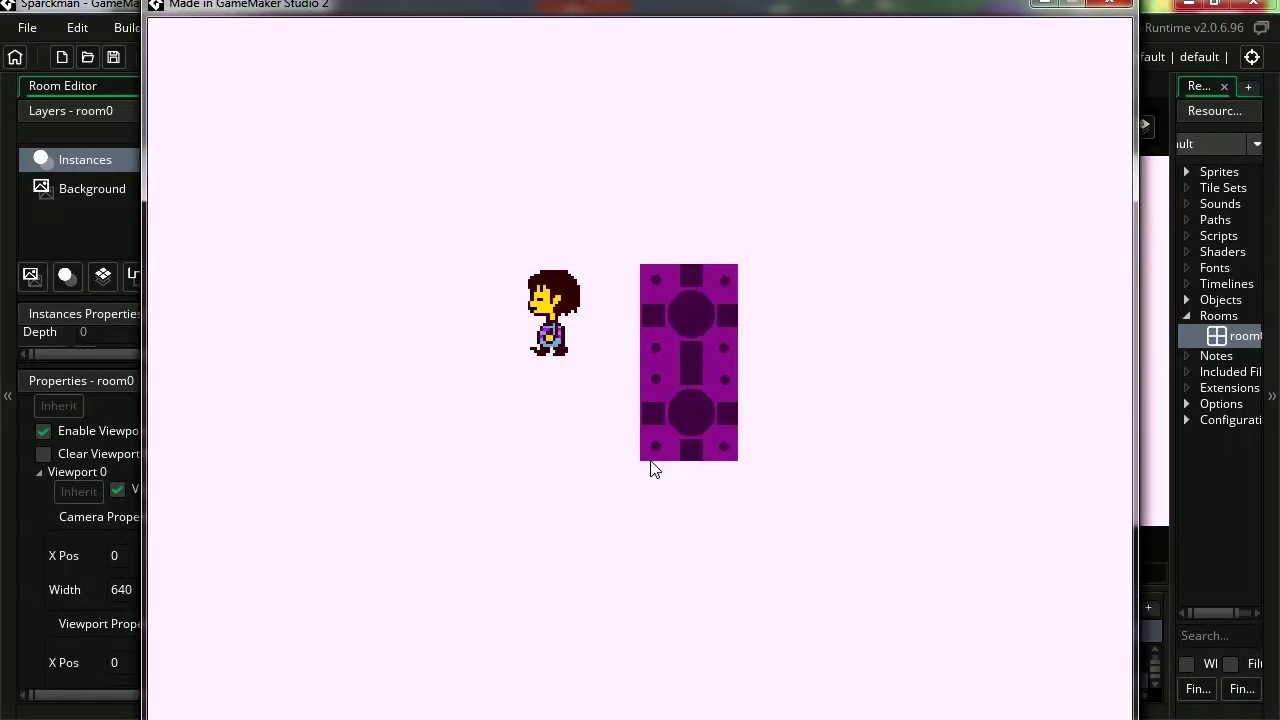
key("Left")
key("Down")
key("Right")
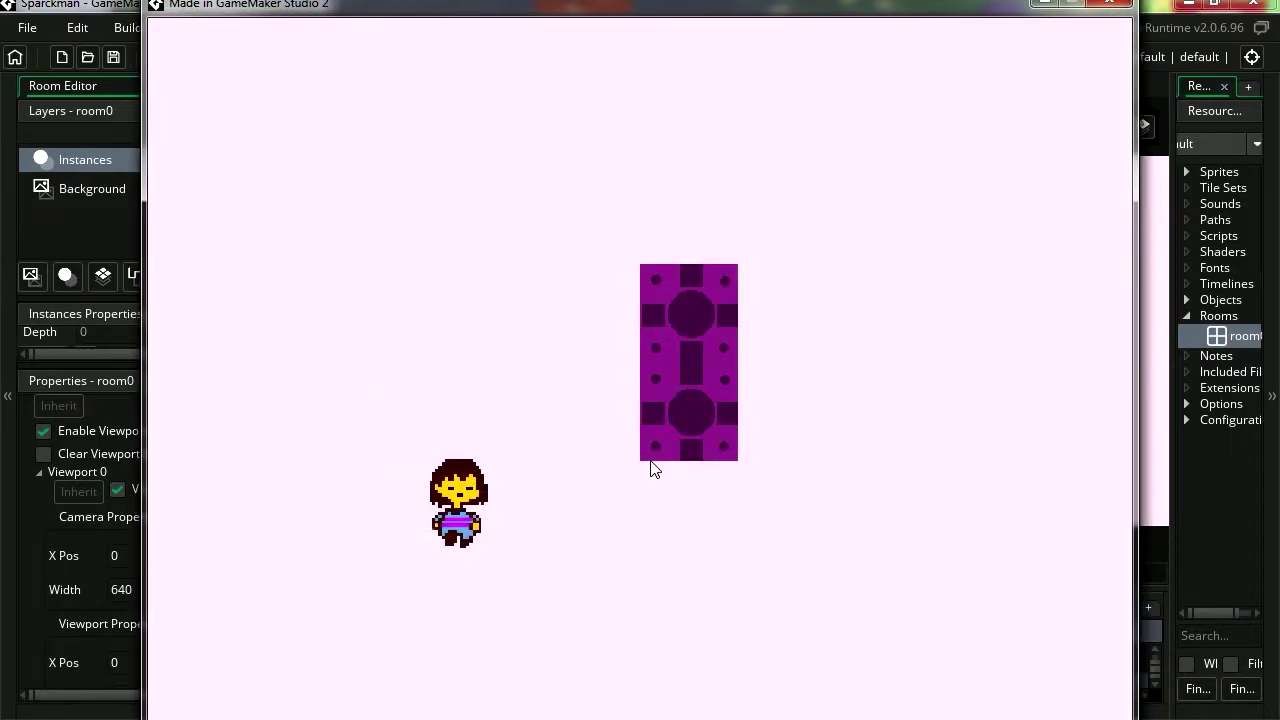
key("Left")
key("Up")
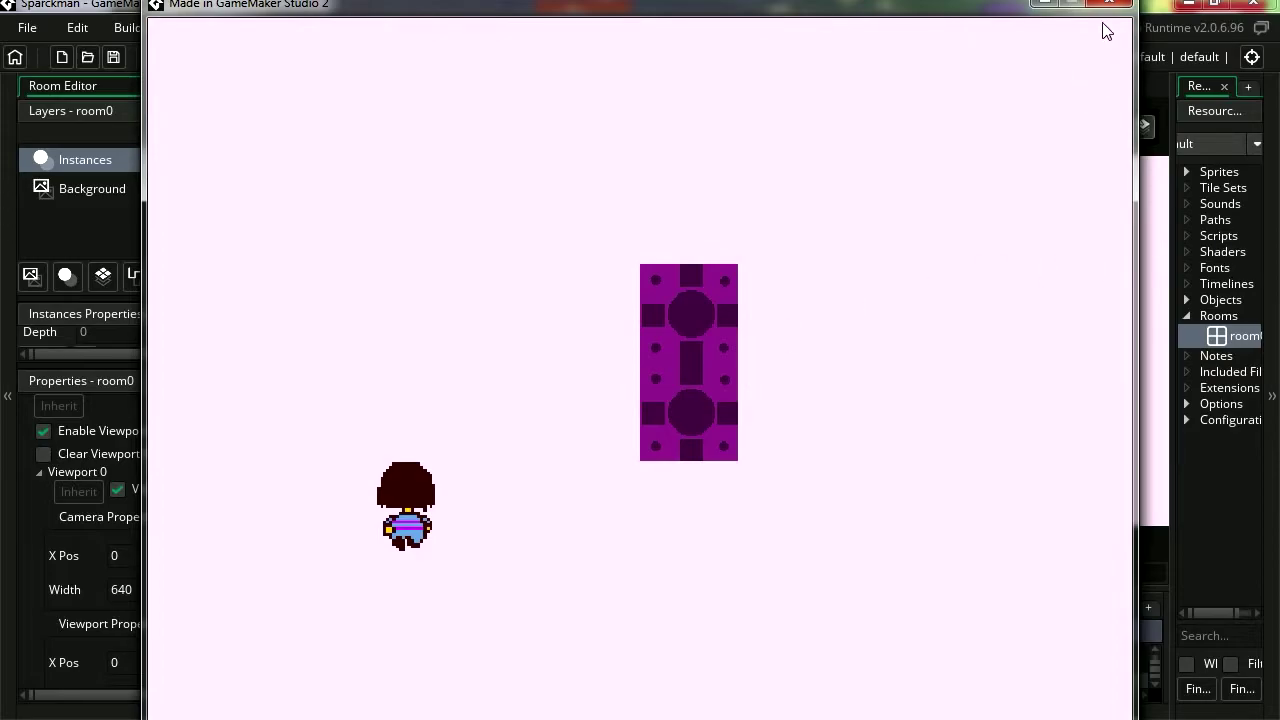
left_click(1113, 8)
Set Viewport 0's viewport size to 640×480 and run again.
left_click(150, 576)
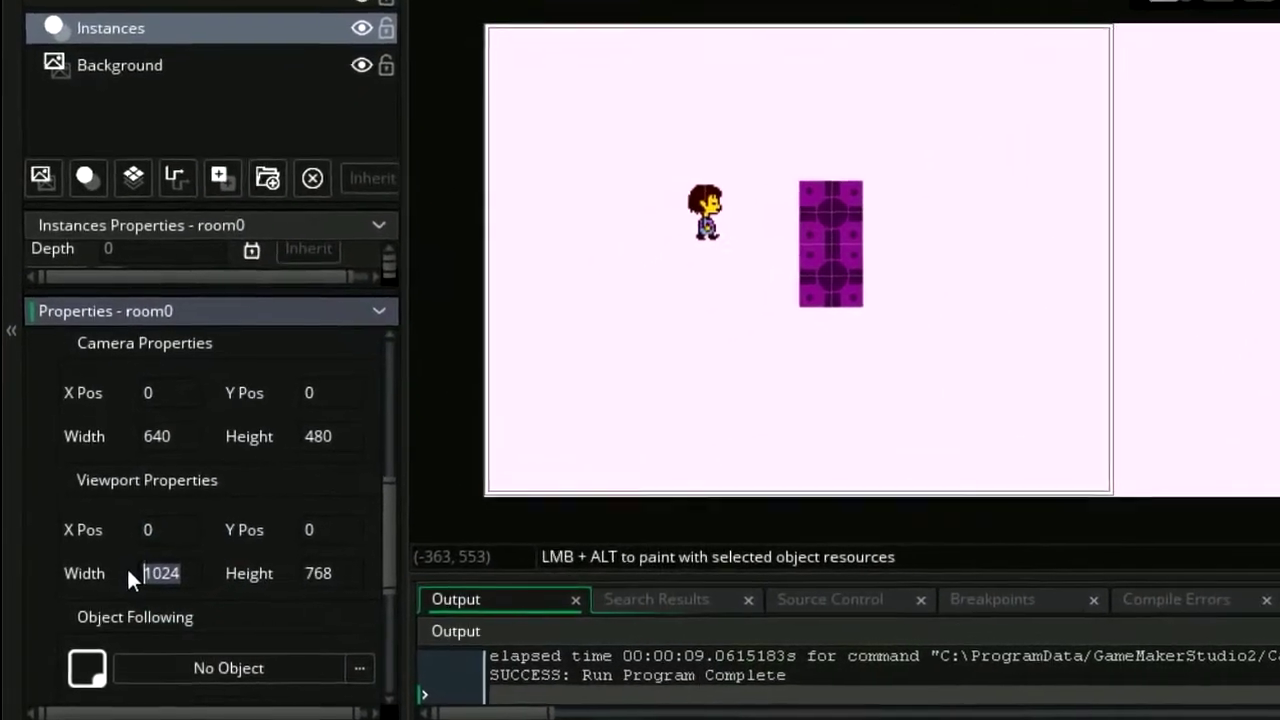
type("640")
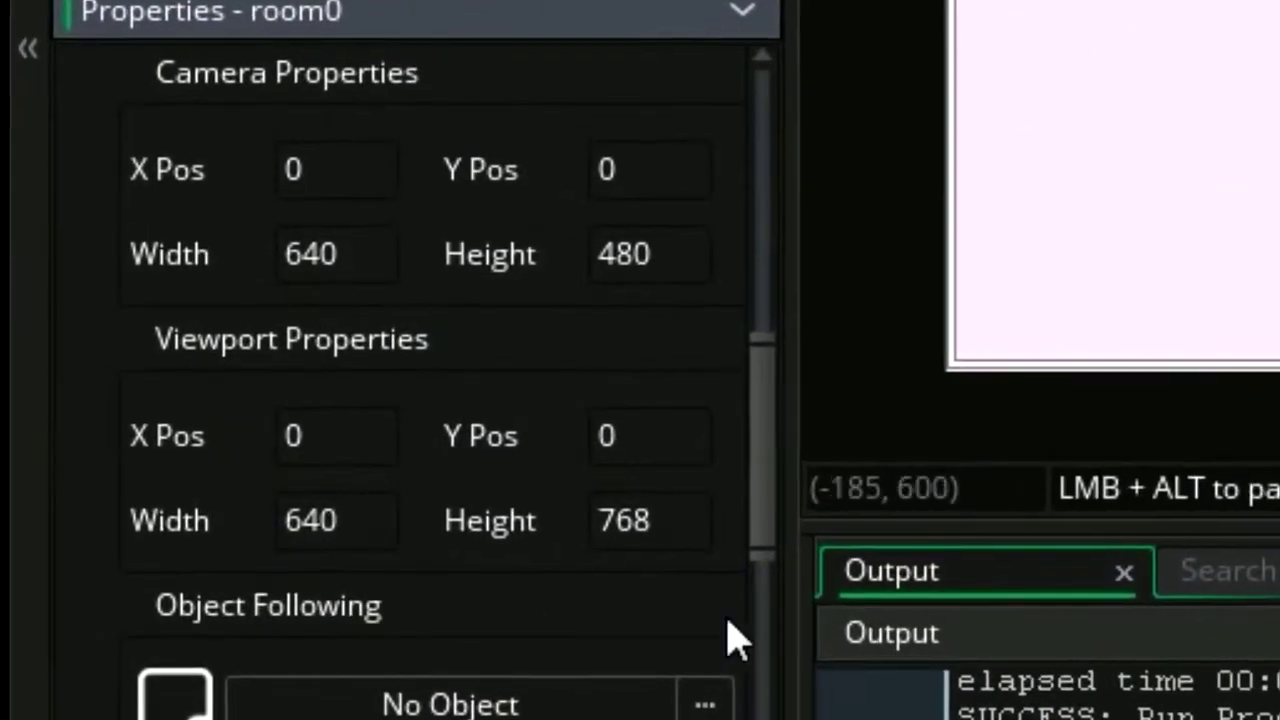
left_click(675, 535)
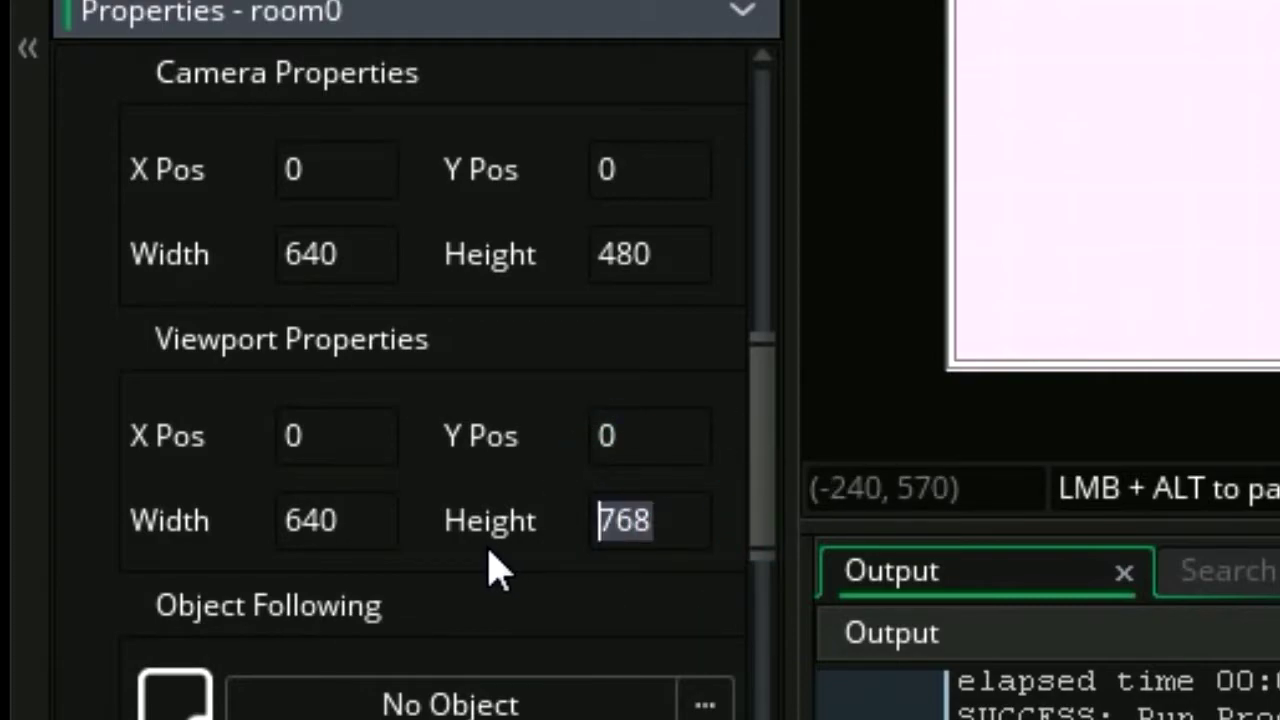
type("480")
key("F5")
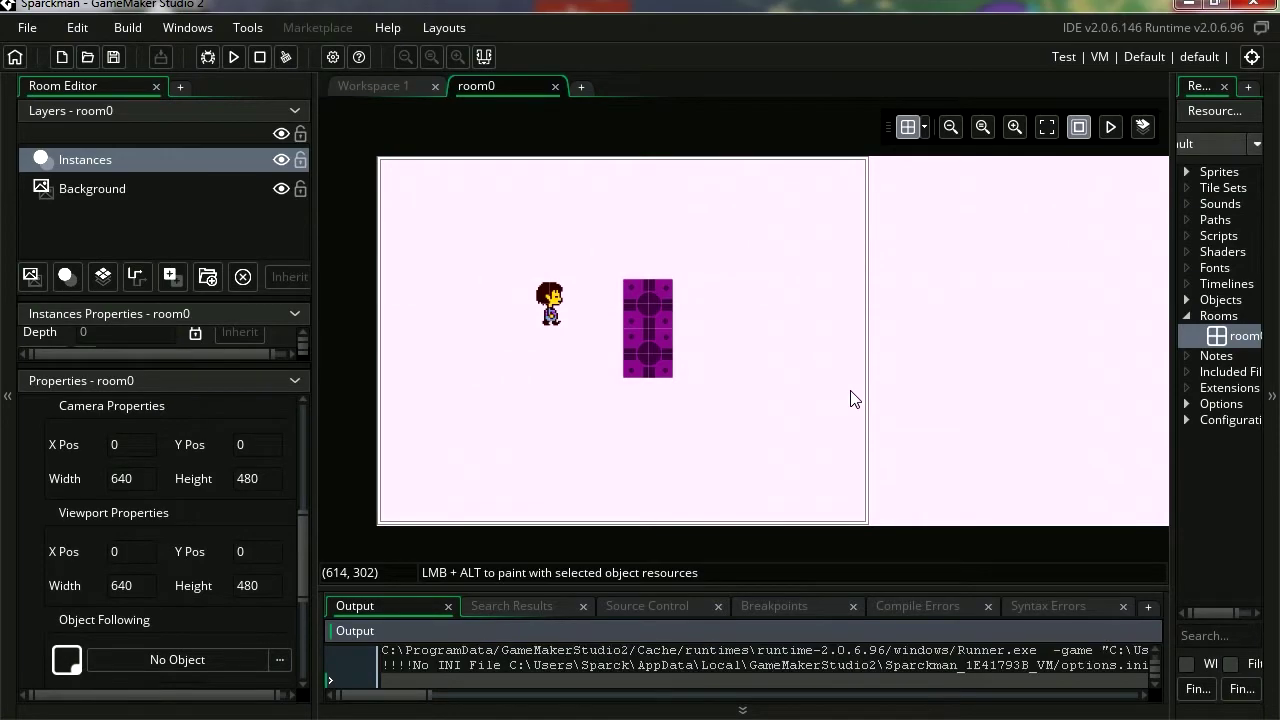
key("Down")
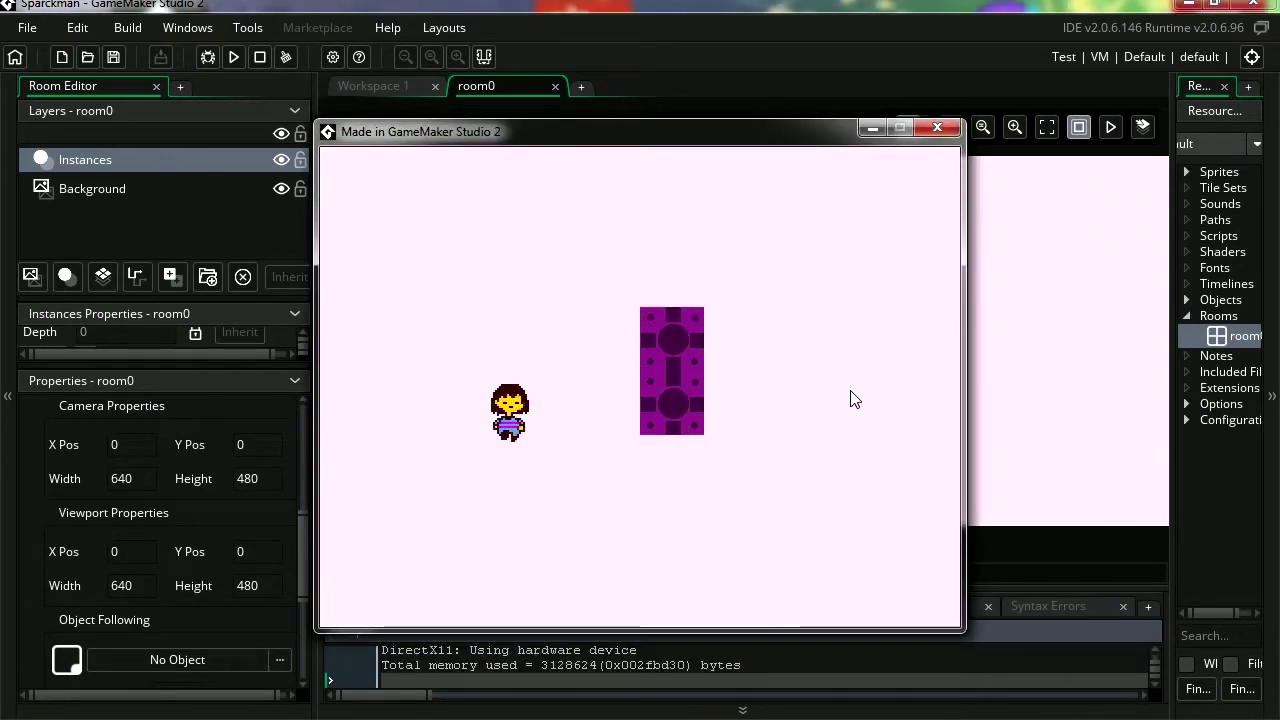
key("Right")
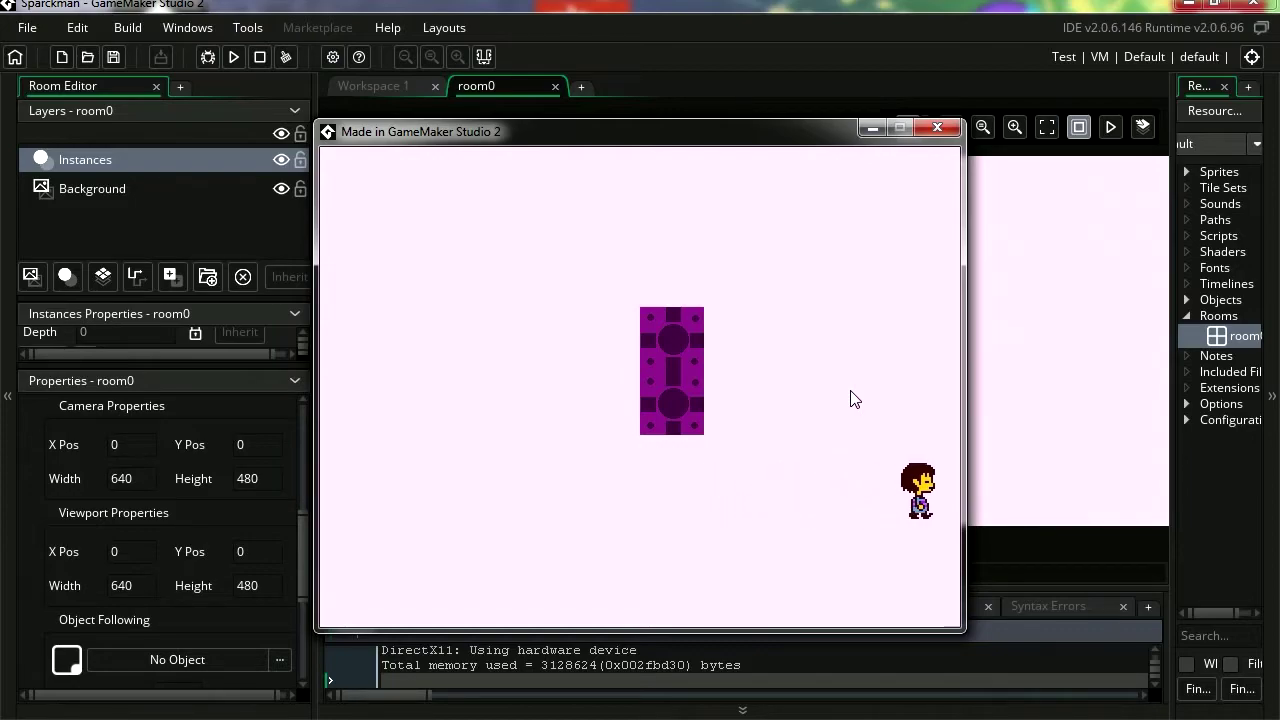
key("Left")
key("Up")
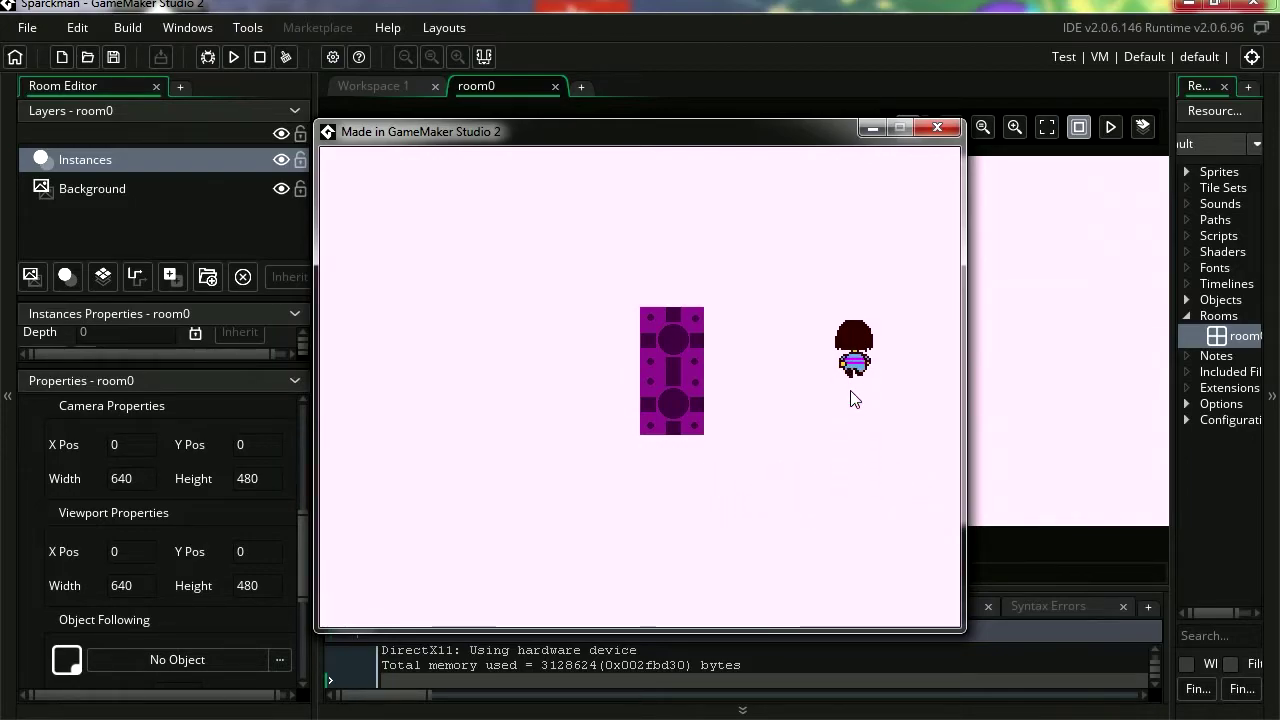
key("Left")
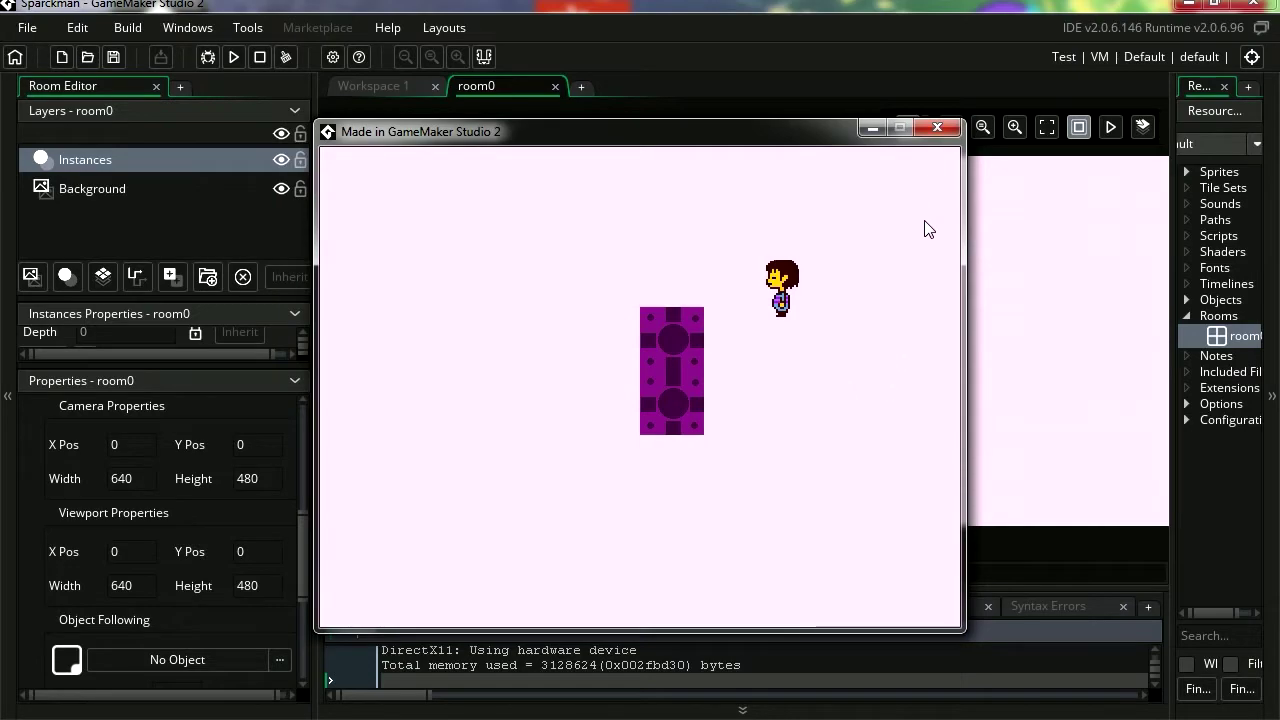
key("Down")
mouse_move(679, 131)
left_mouse_down()
mouse_move(643, 86)
mouse_move(664, 292)
mouse_move(632, 142)
left_mouse_up()
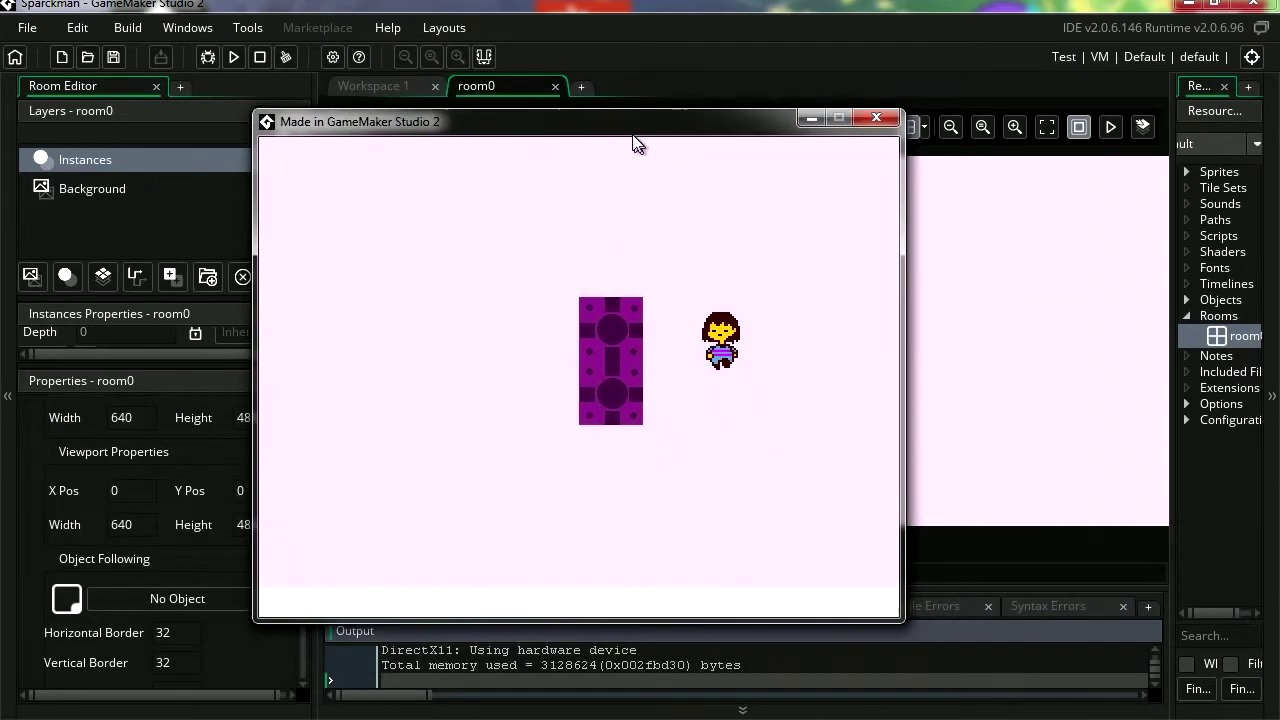
key("Right")
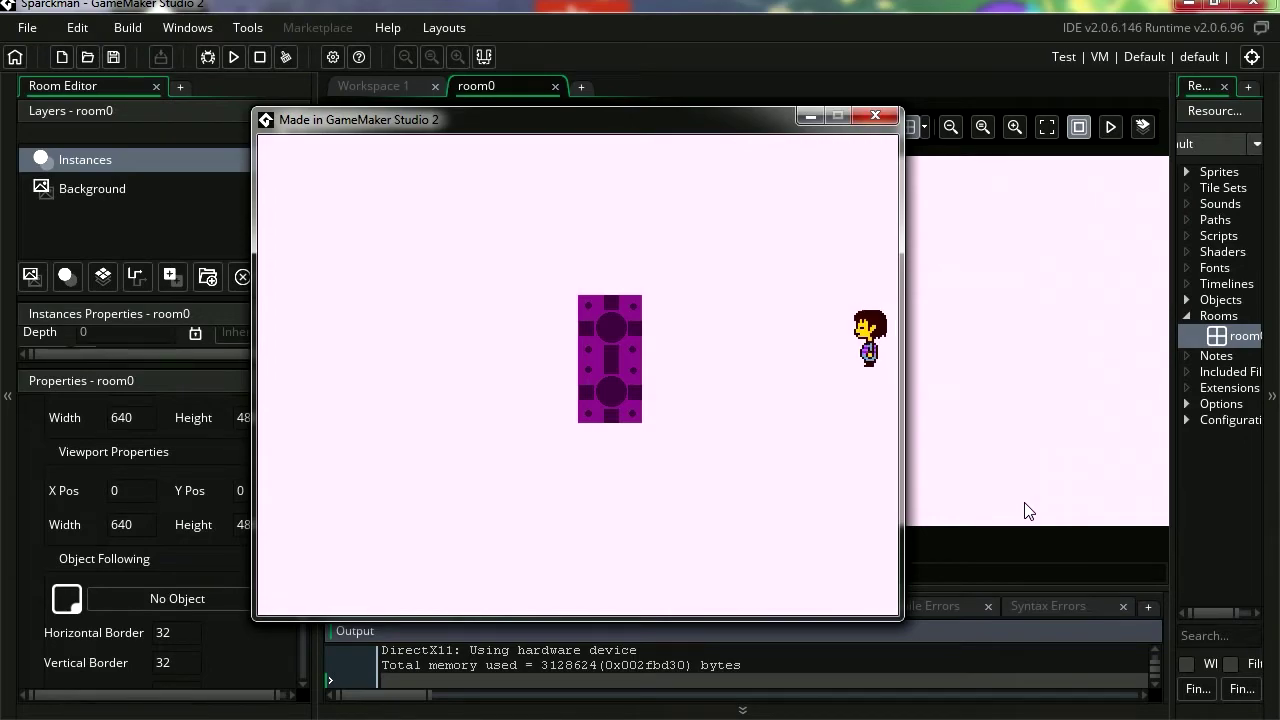
key("Left")
key("Down")
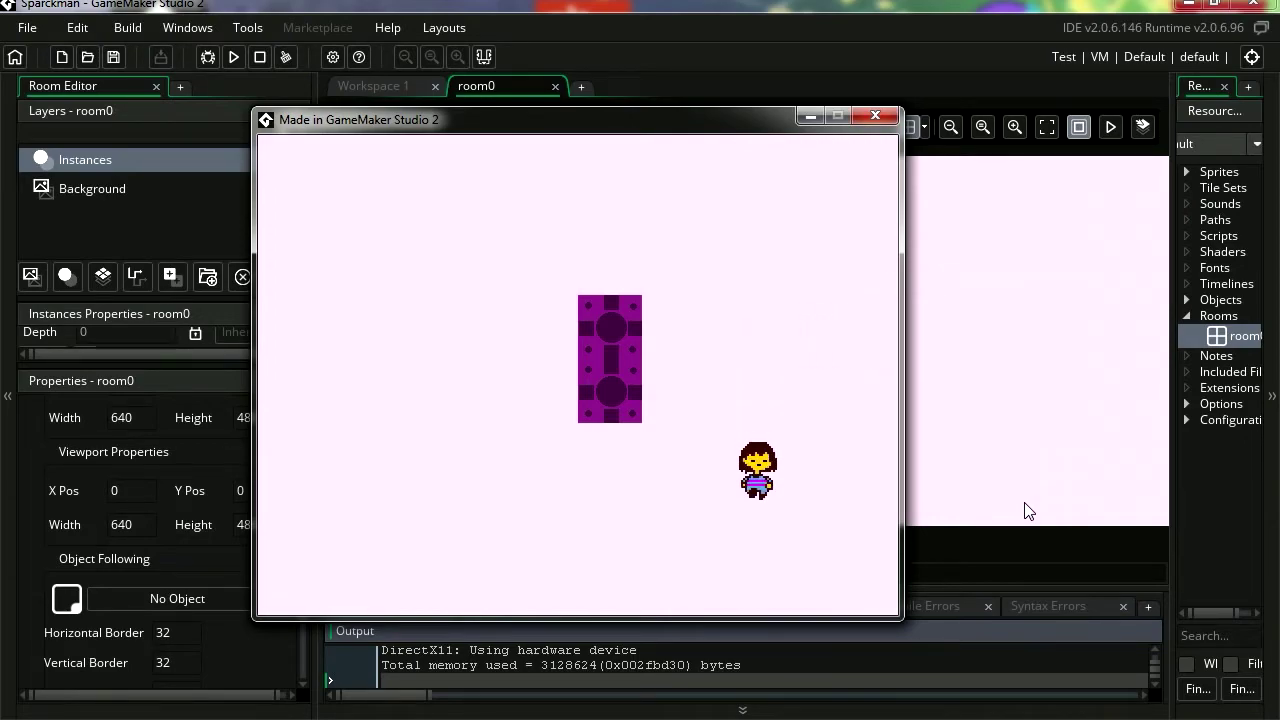
key("Left")
key("Down")
key("Escape")
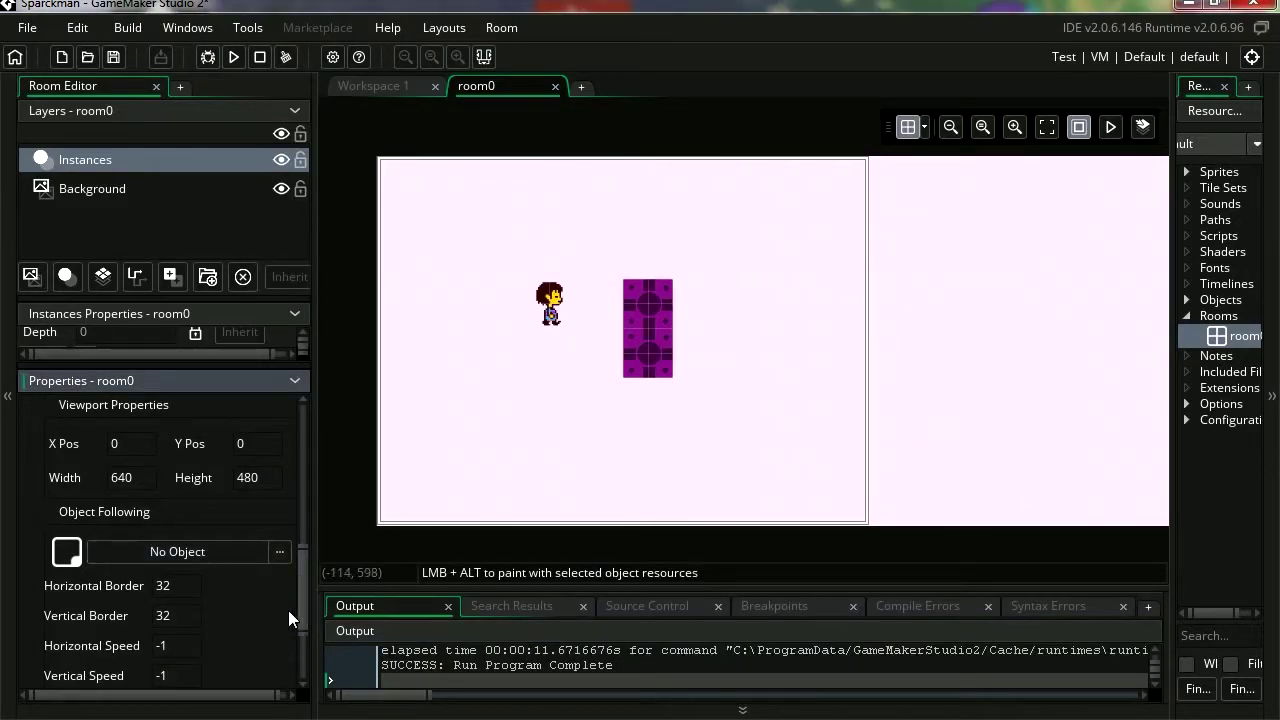
left_click(279, 552)
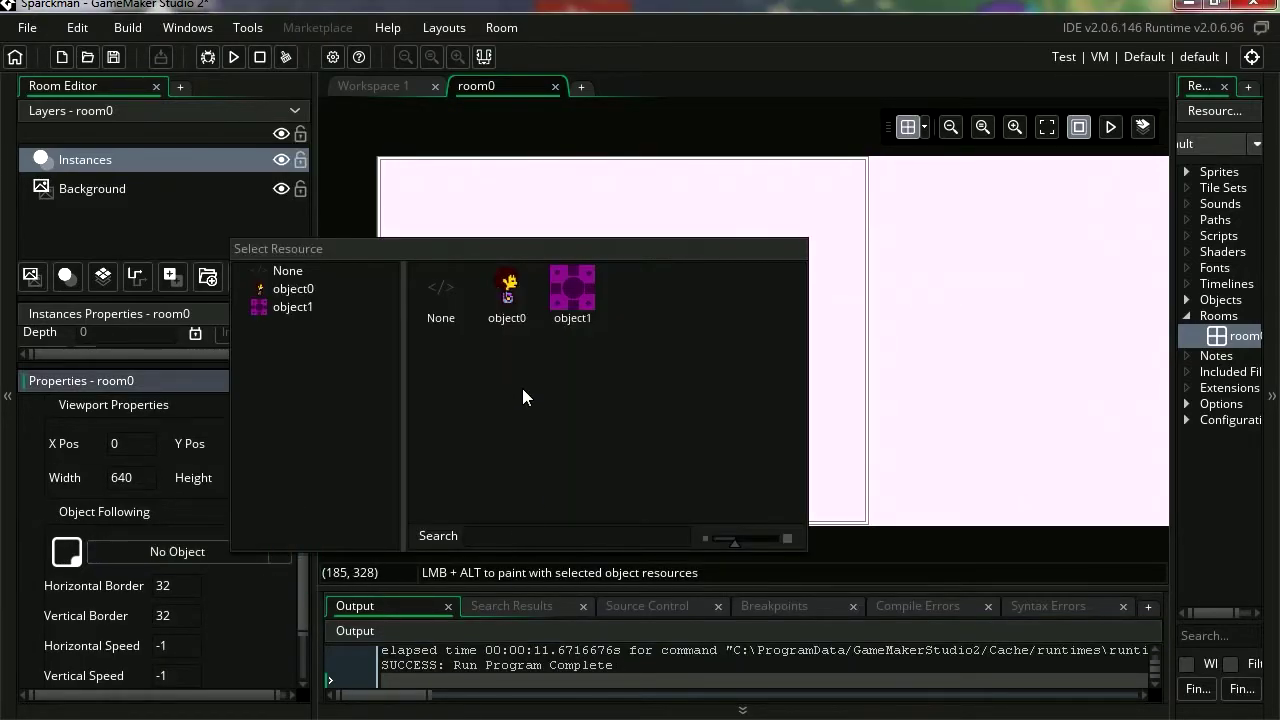
left_click(507, 302)
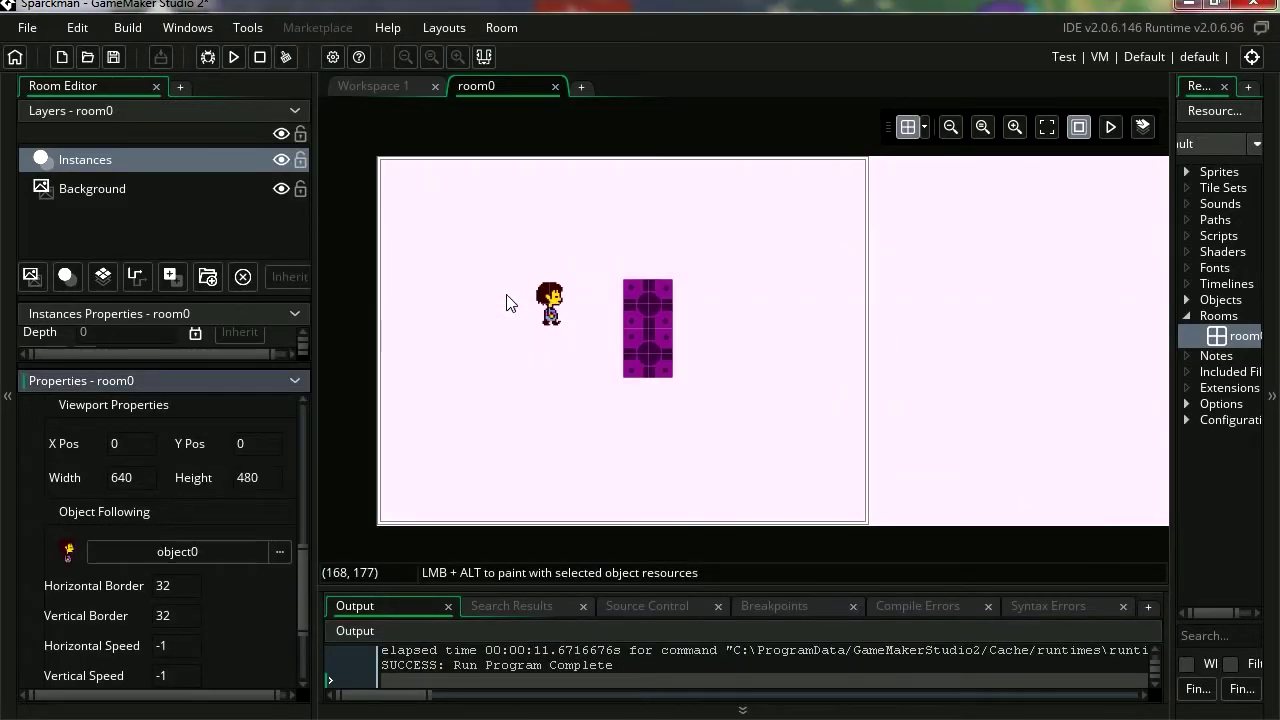
left_click(234, 57)
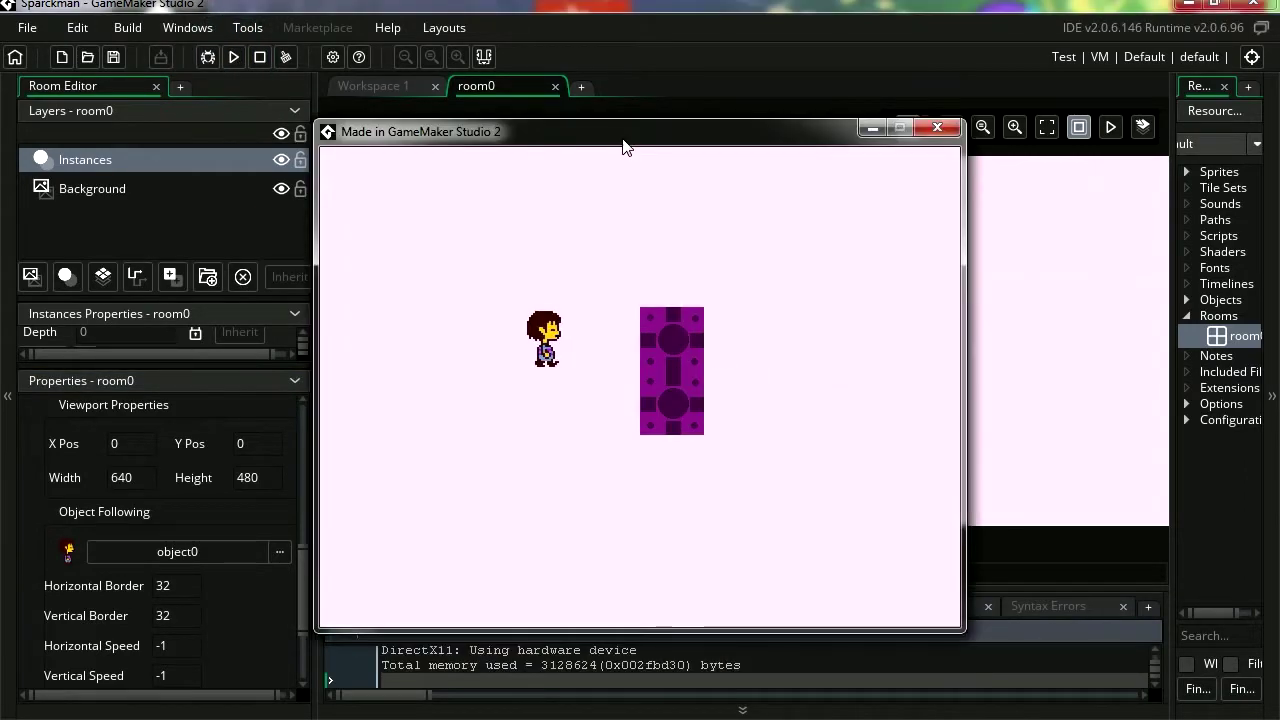
left_click_drag(622, 139, 591, 82)
key("Up")
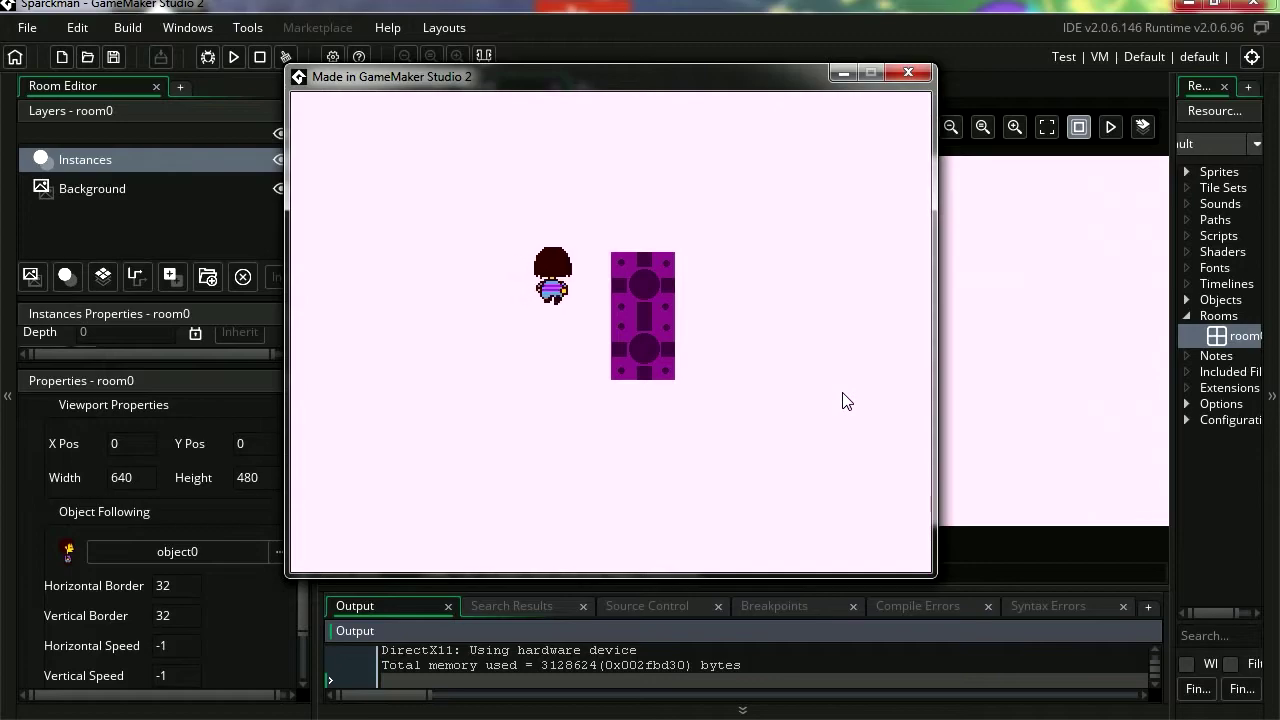
key("Right")
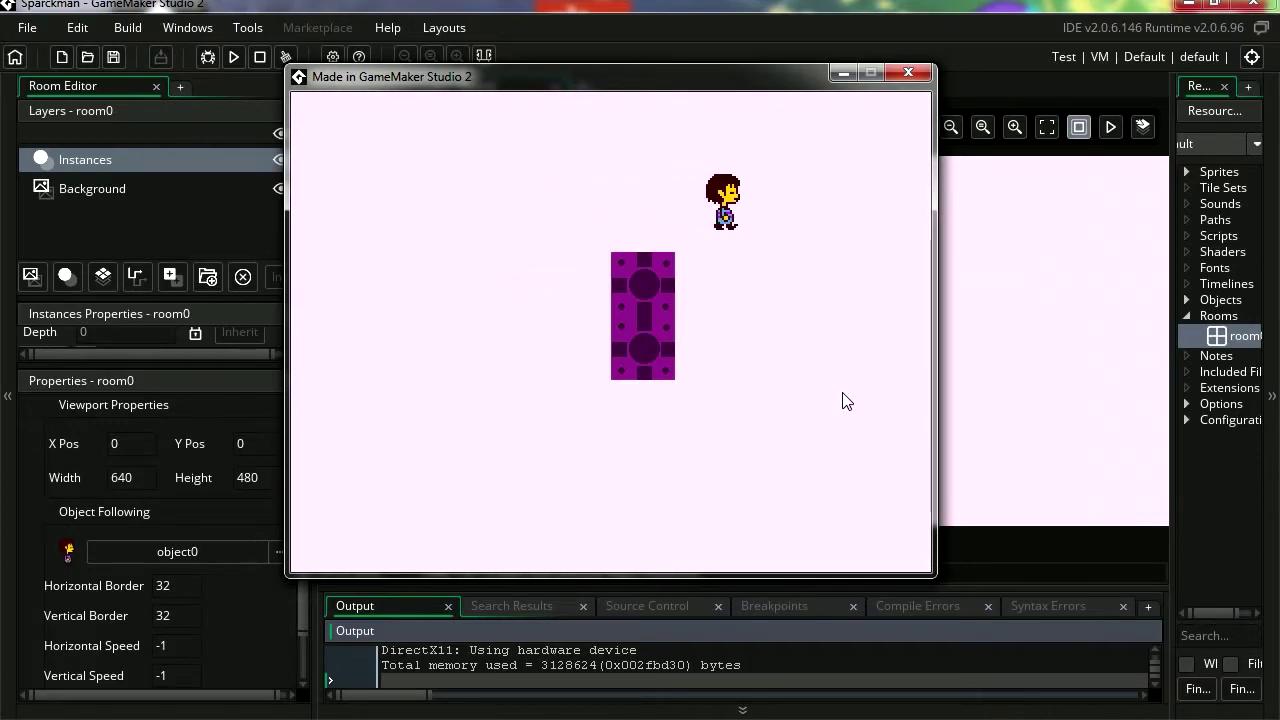
key("Right")
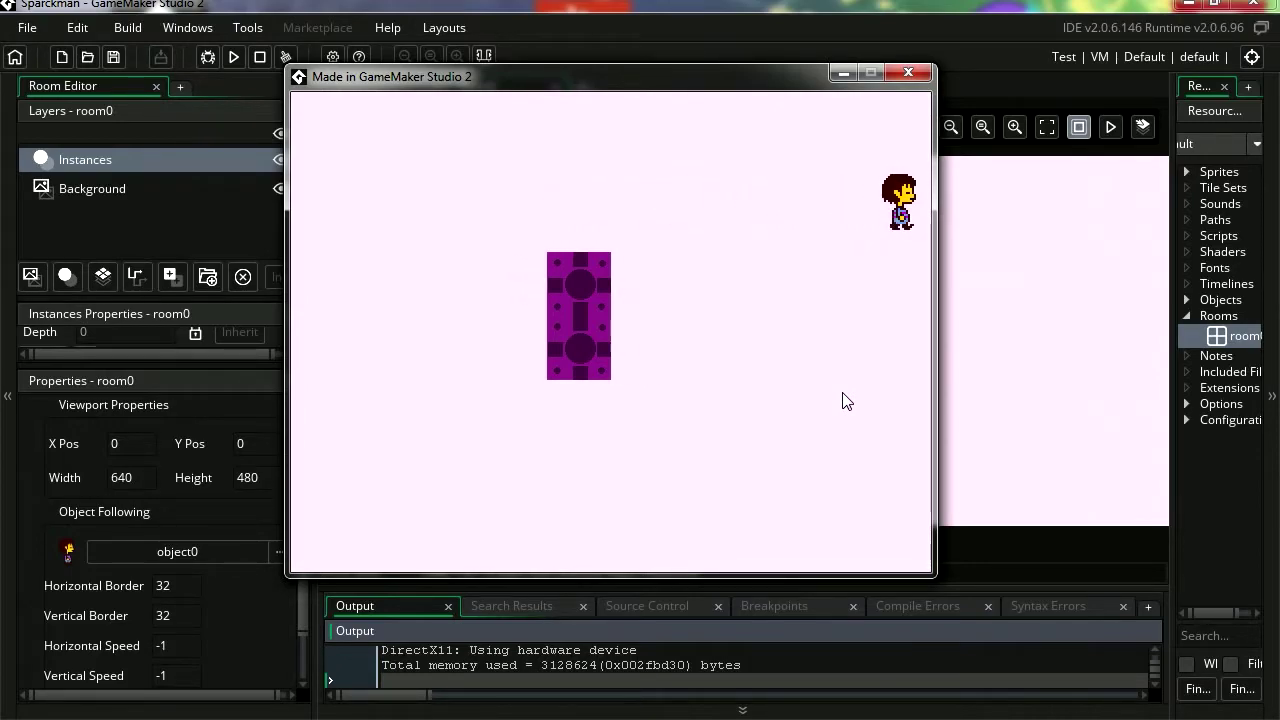
key("Left")
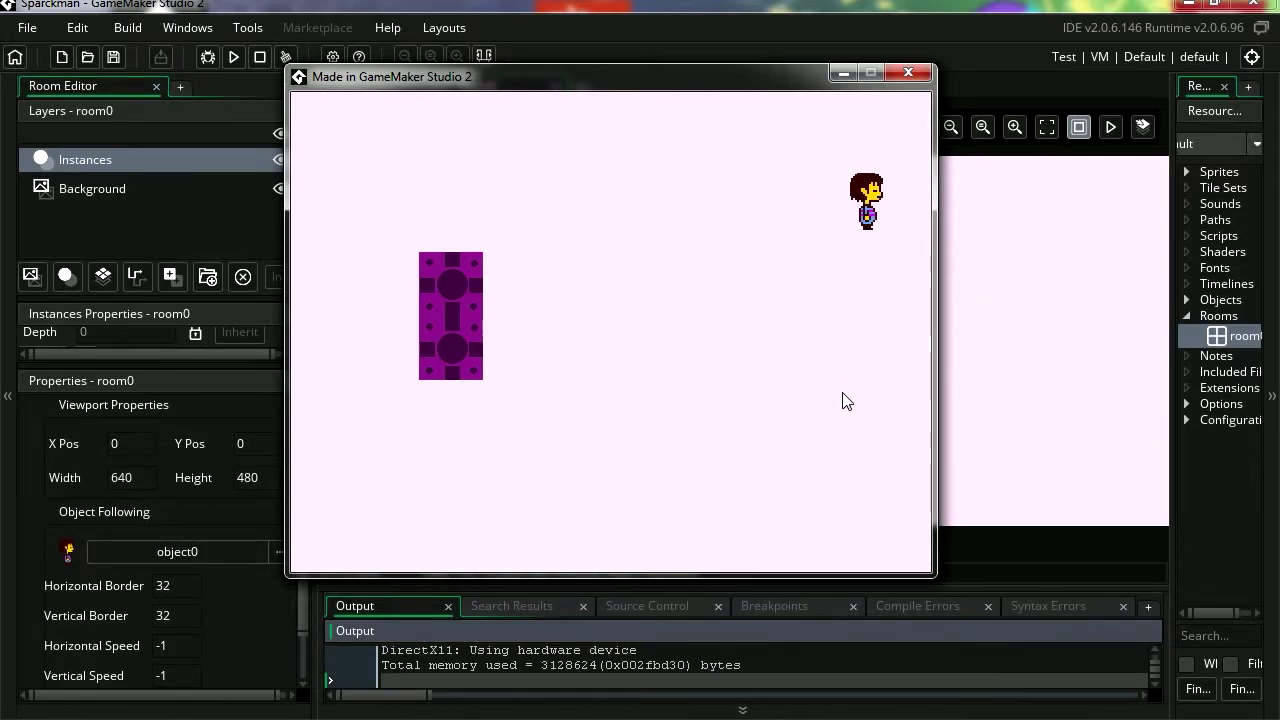
key("Right")
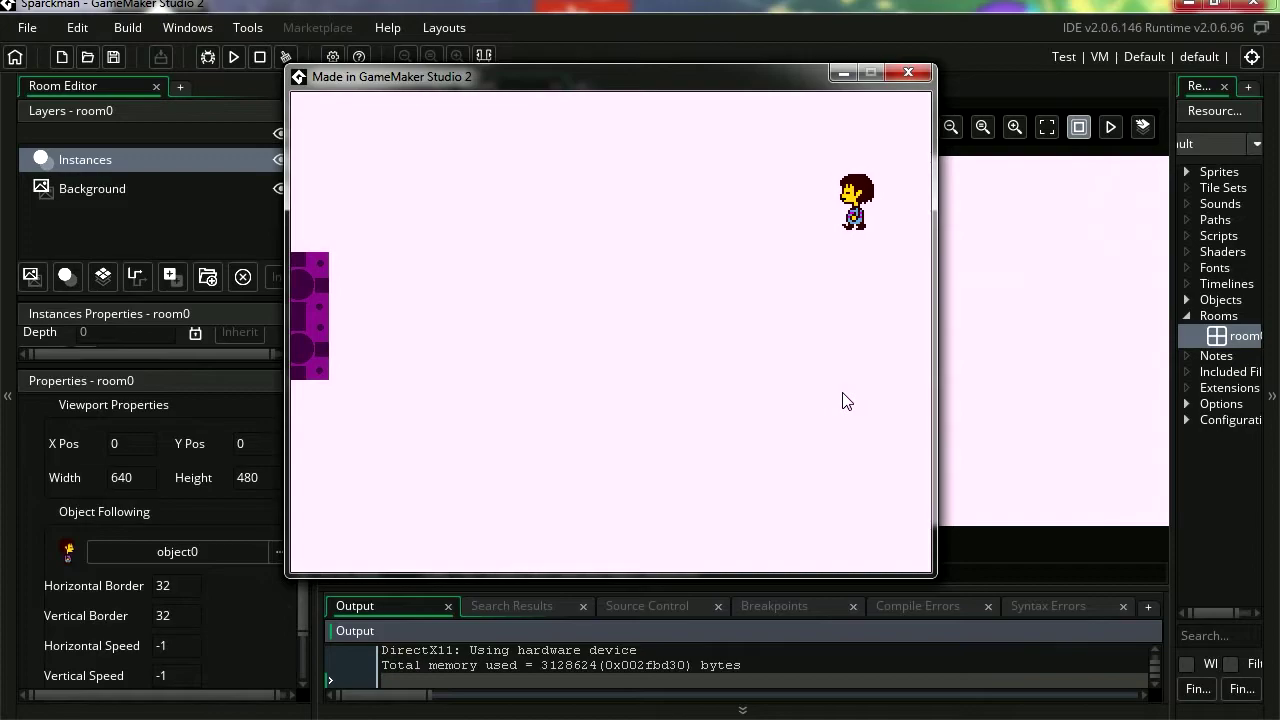
left_click(908, 72)
type("3")
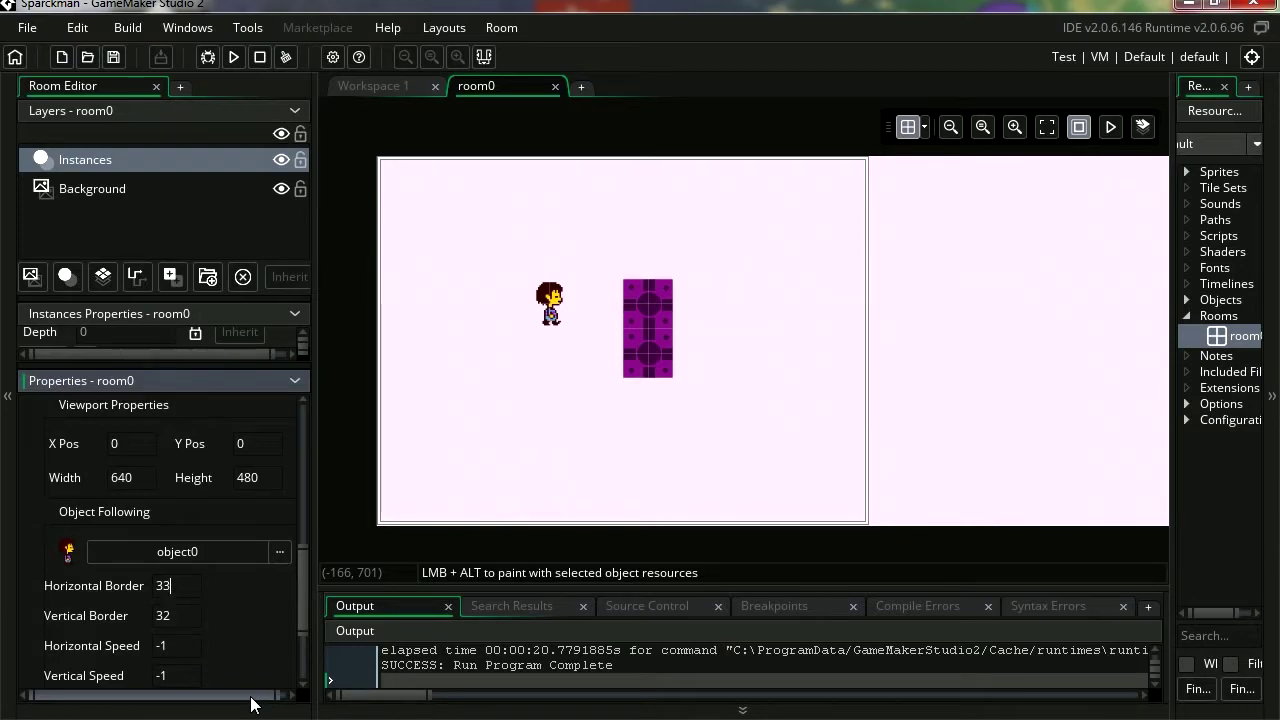
Set the horizontal border to 300 and test-run, walking right and left to scroll.
type("00")
key("F5")
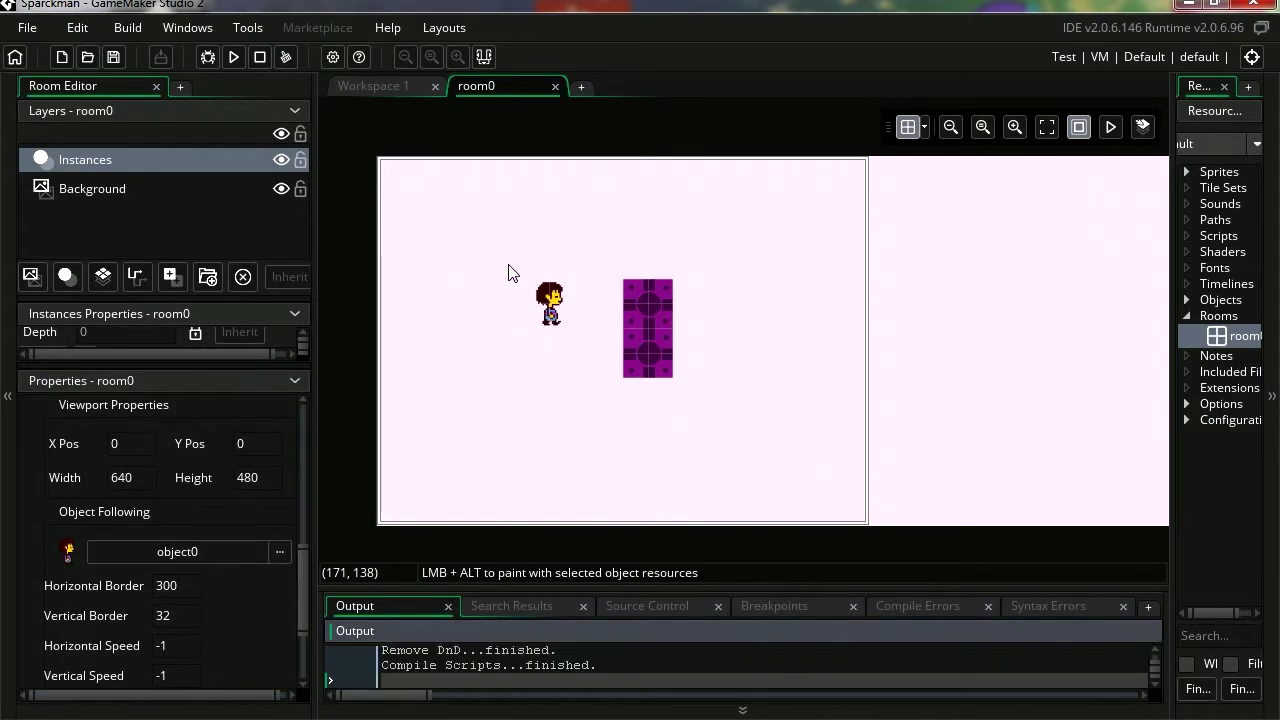
left_click_drag(692, 126, 667, 49)
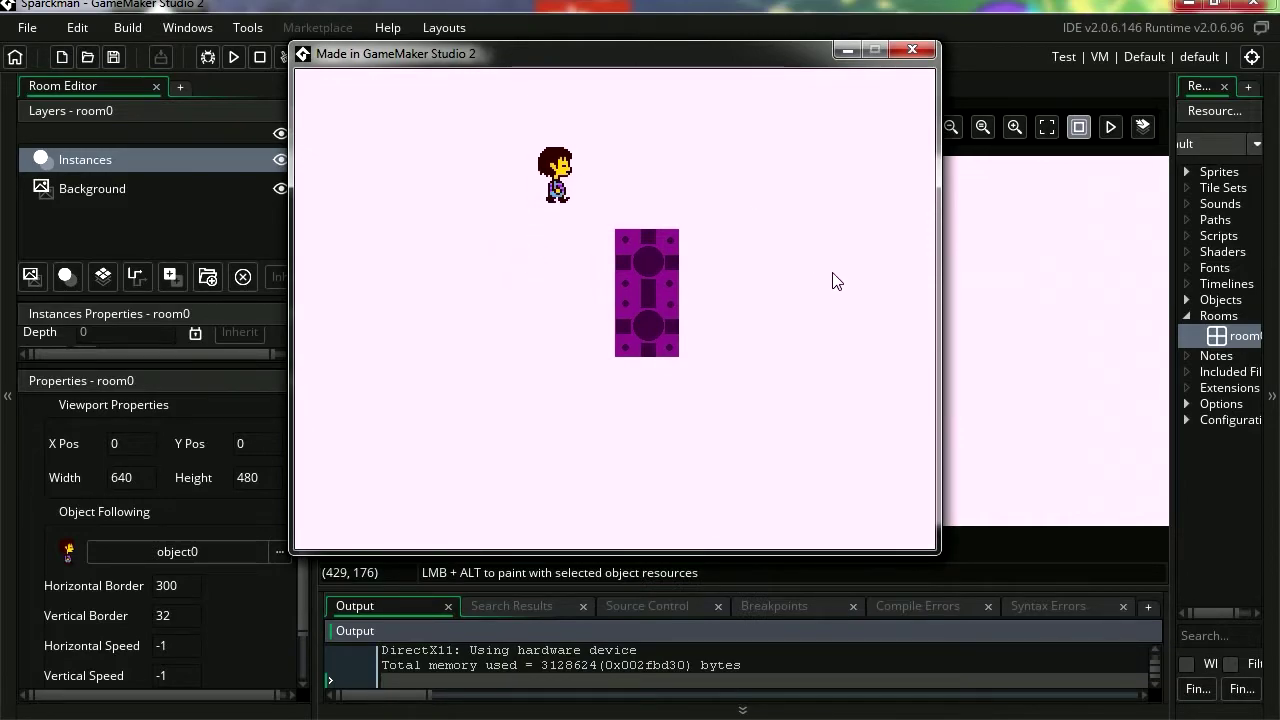
key("Right")
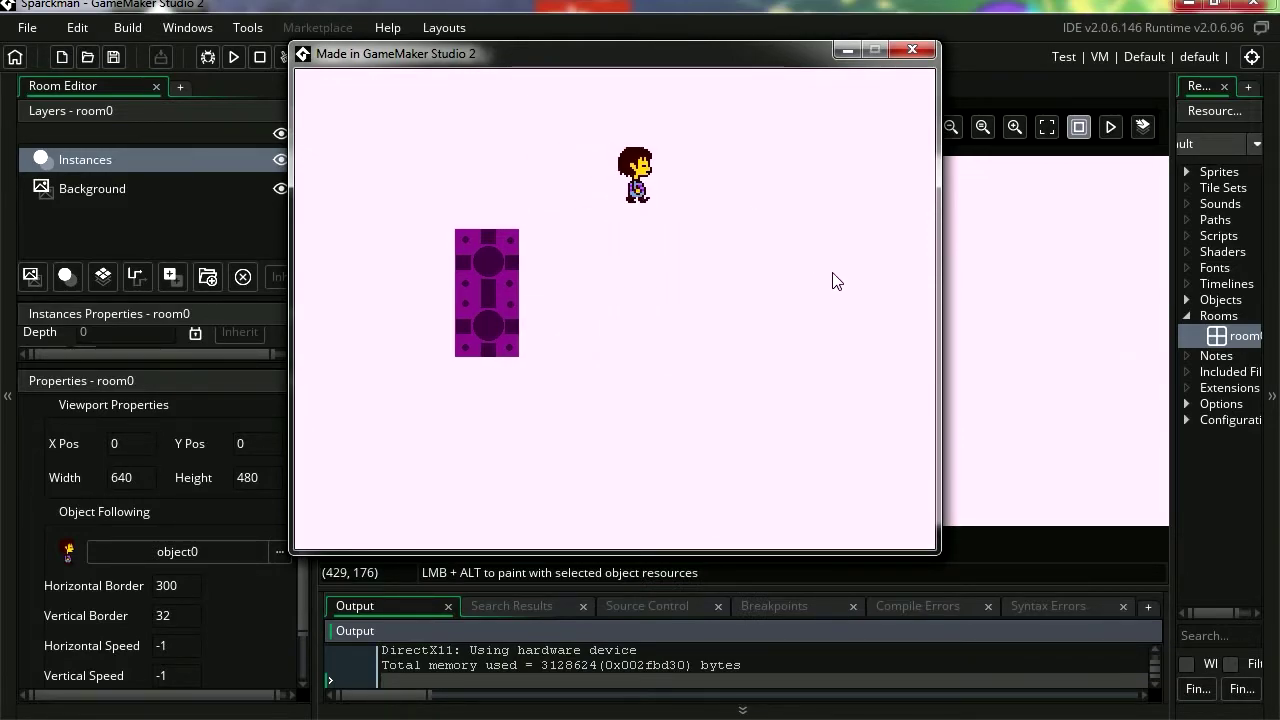
key("Right")
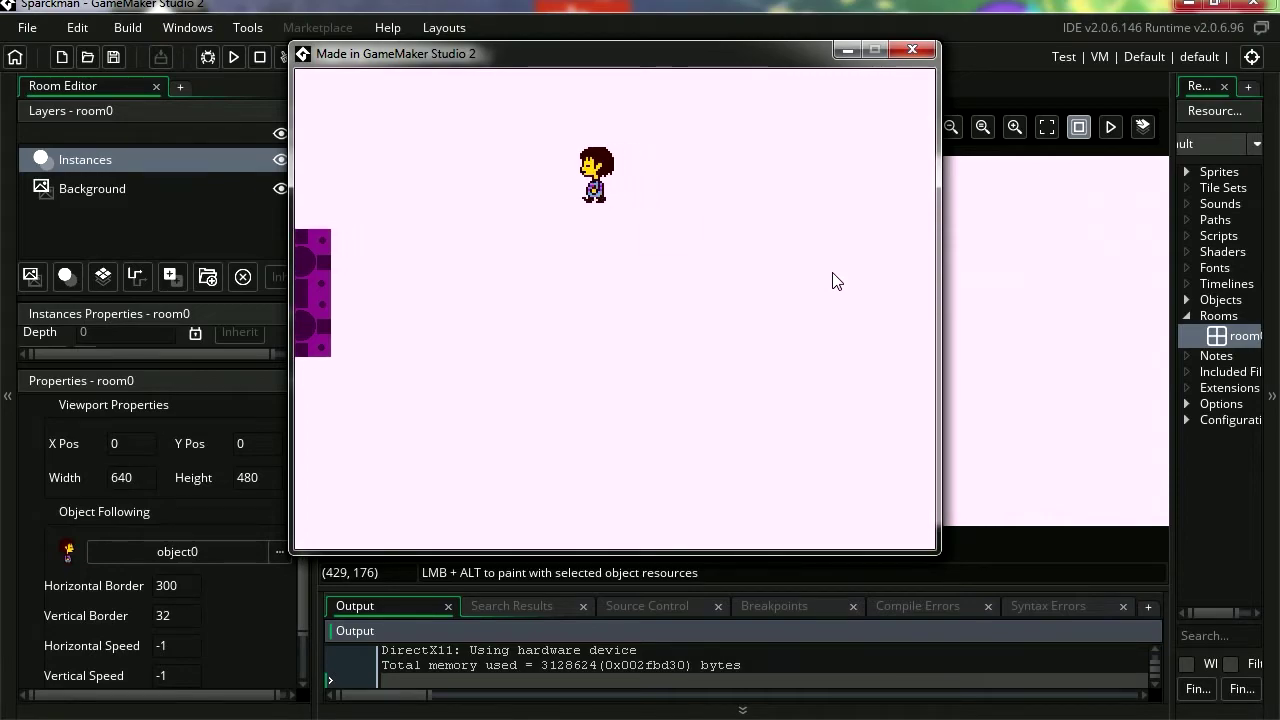
key("Left")
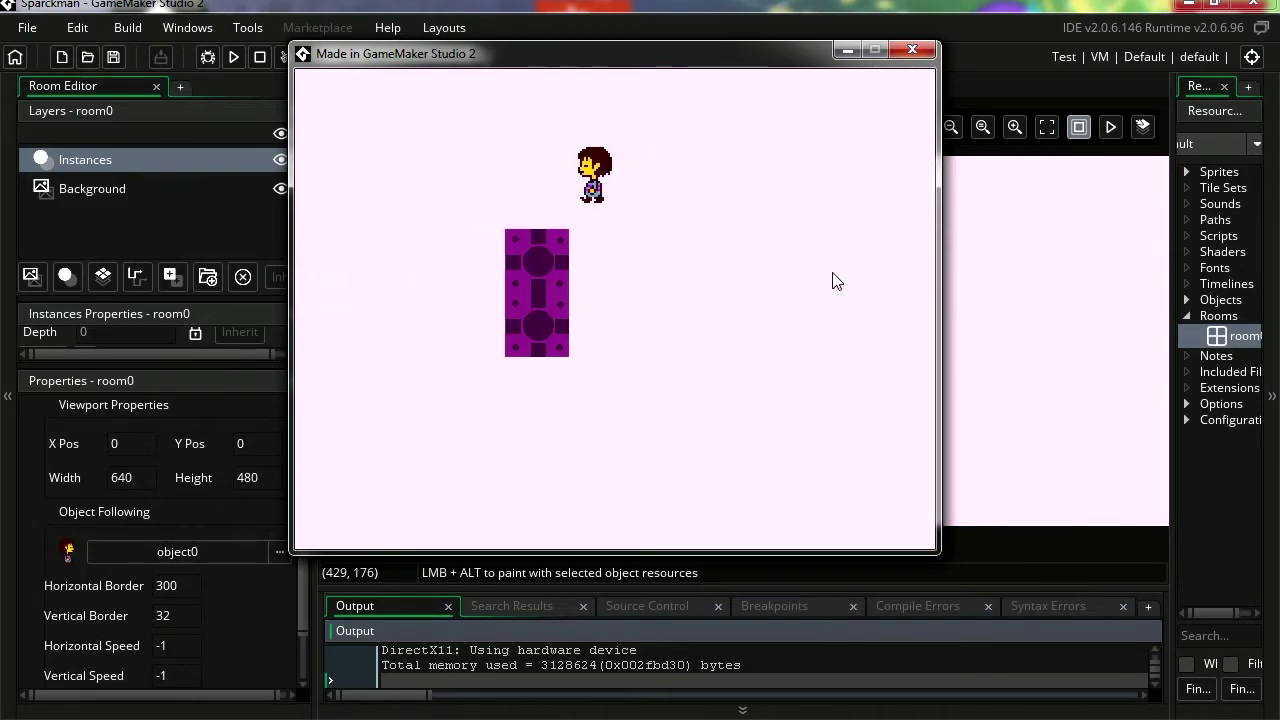
key("Right")
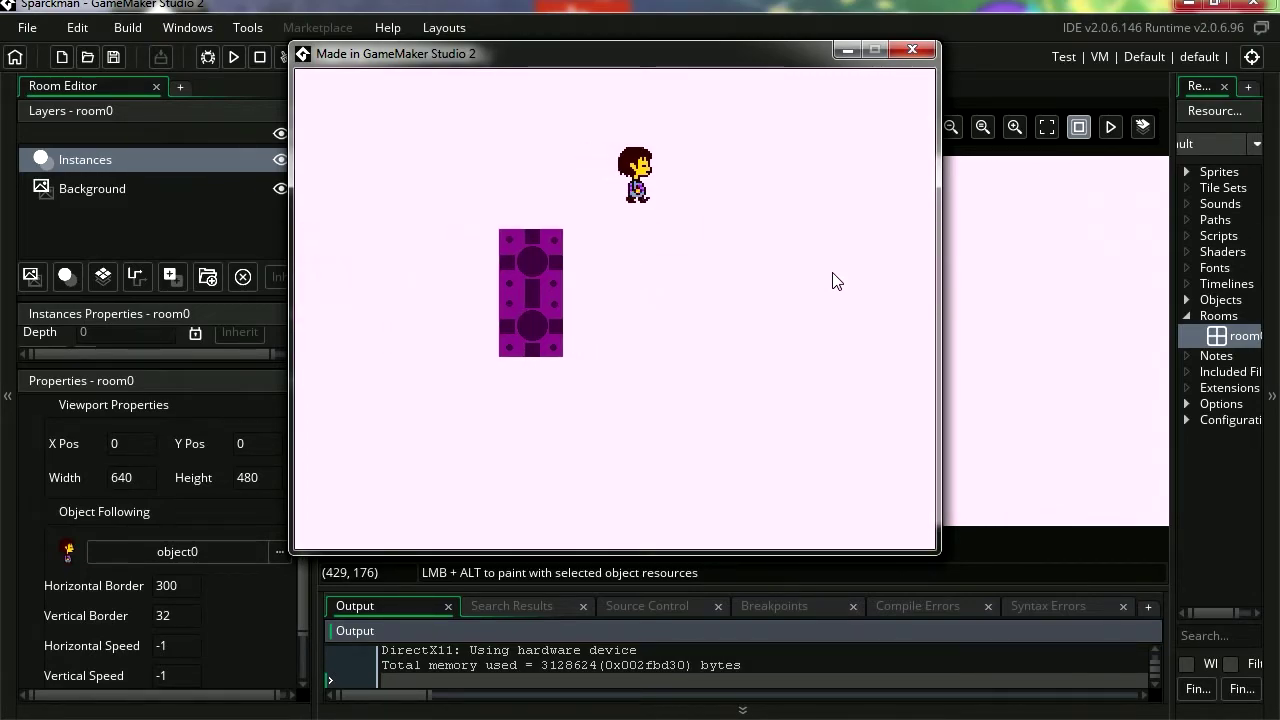
key("Down")
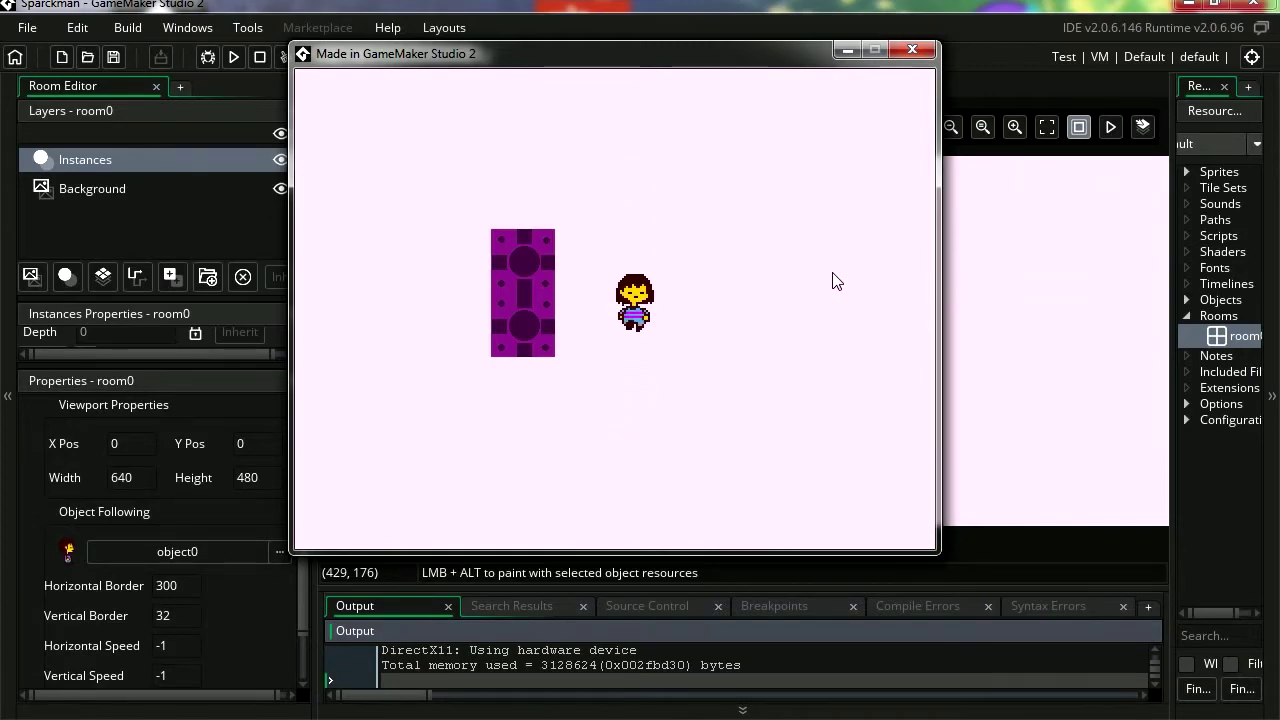
Close the game and return to room0's properties.
left_click(909, 48)
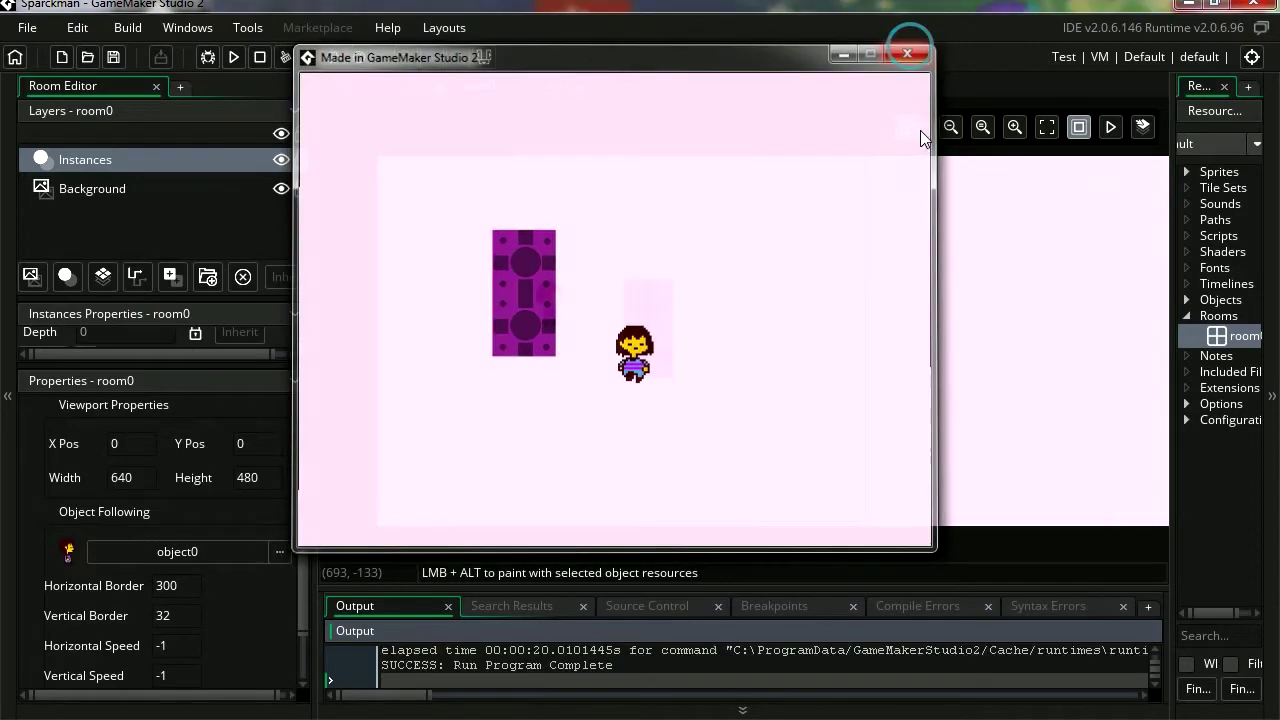
mouse_move(943, 431)
middle_mouse_down()
mouse_move(723, 487)
mouse_move(880, 420)
mouse_move(914, 451)
mouse_move(947, 453)
middle_mouse_up()
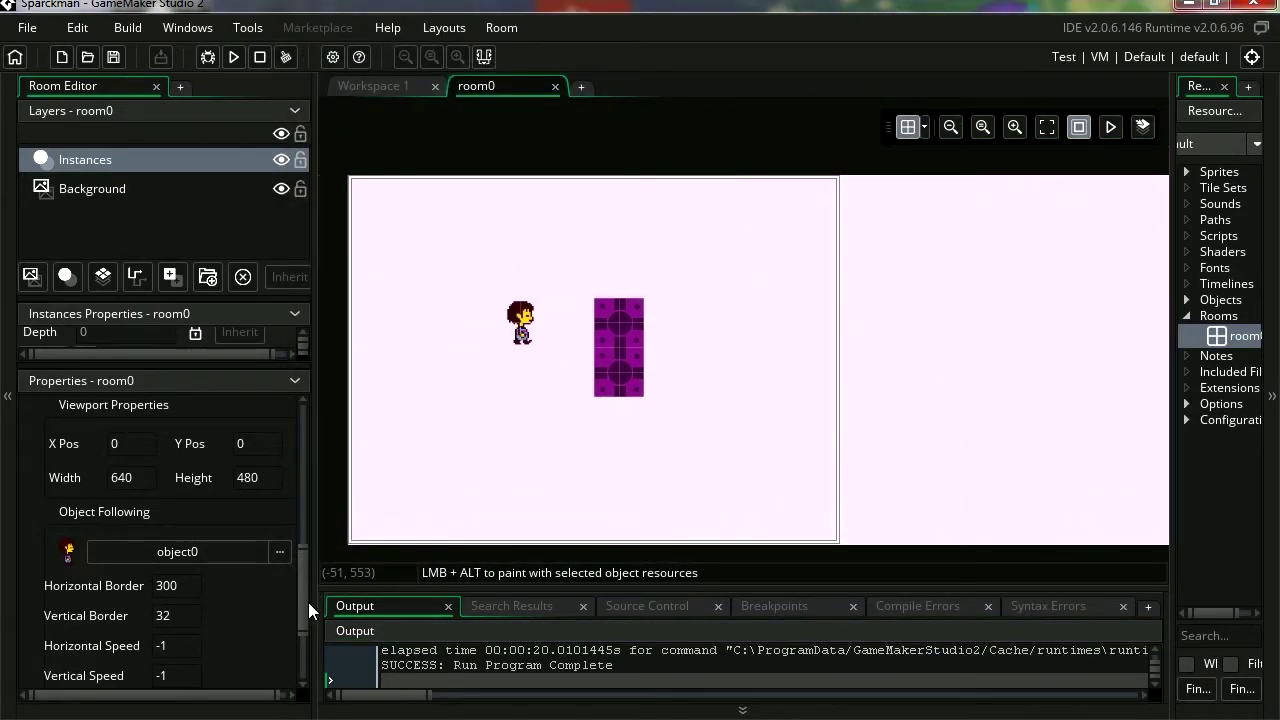
left_click_drag(308, 602, 310, 455)
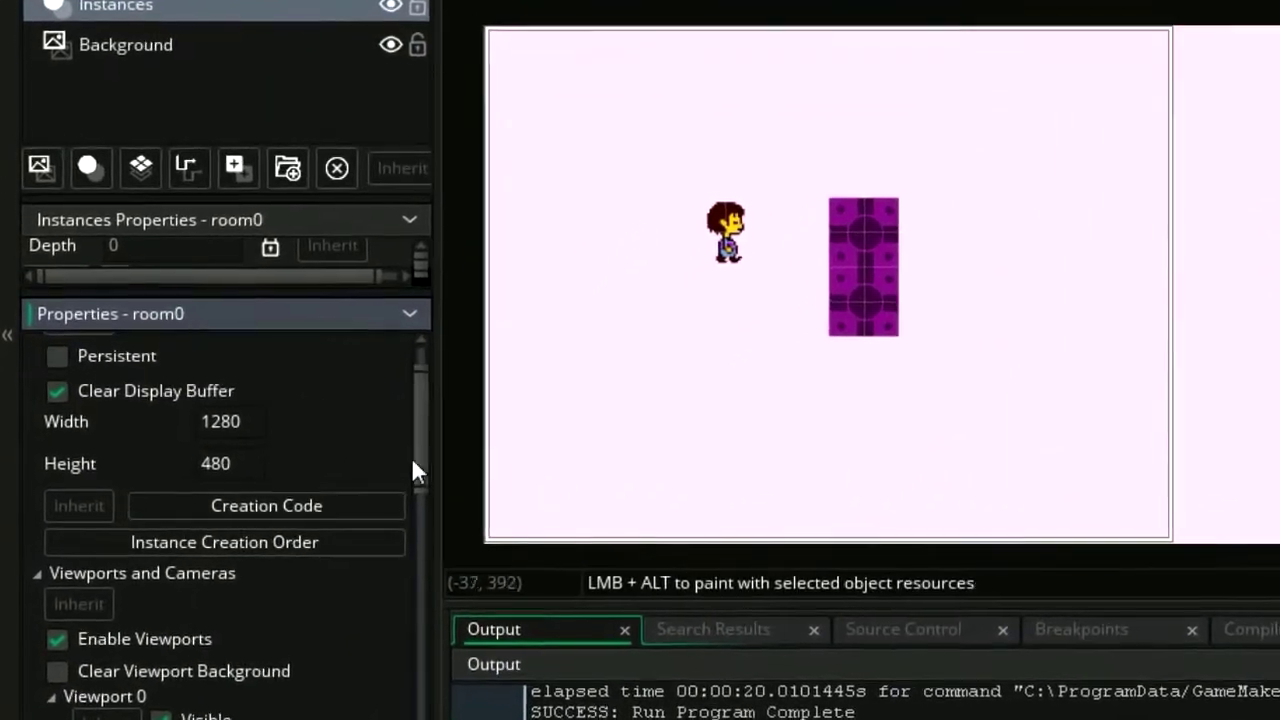
Change room0's height from 480 to 1280.
left_click(173, 481)
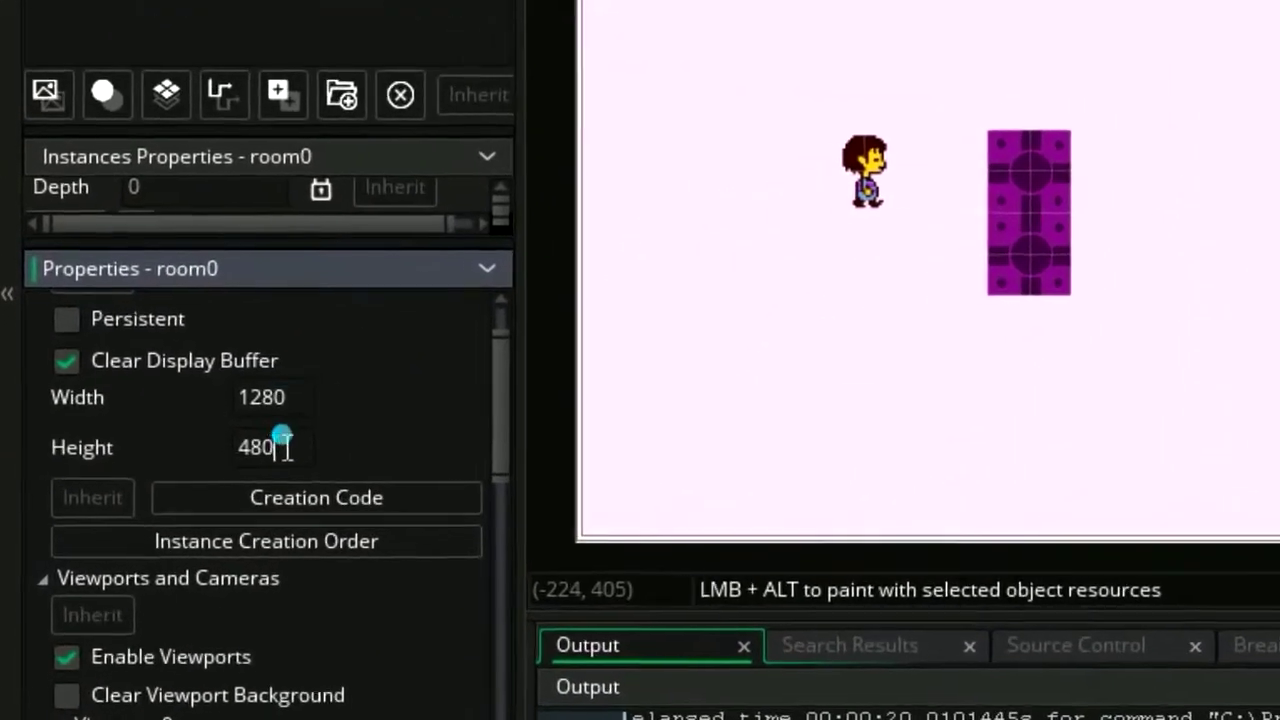
double_click(280, 447)
type("12")
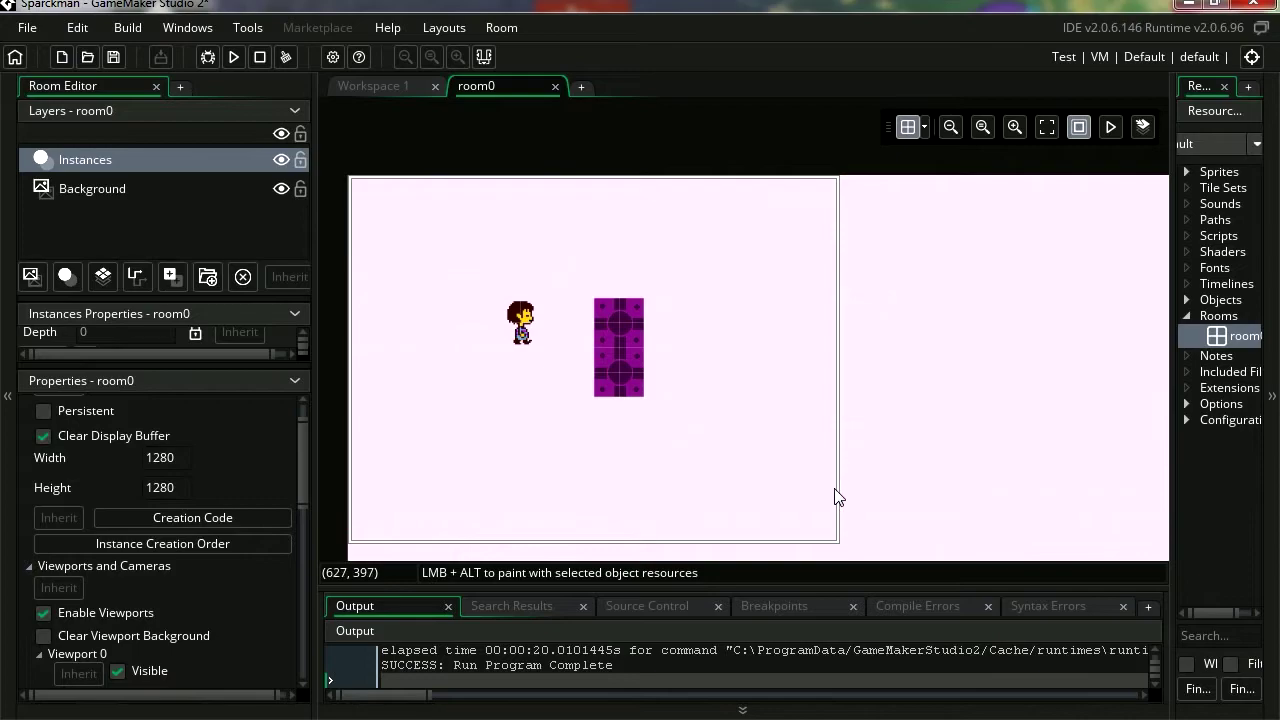
middle_click_drag(838, 497, 800, 186)
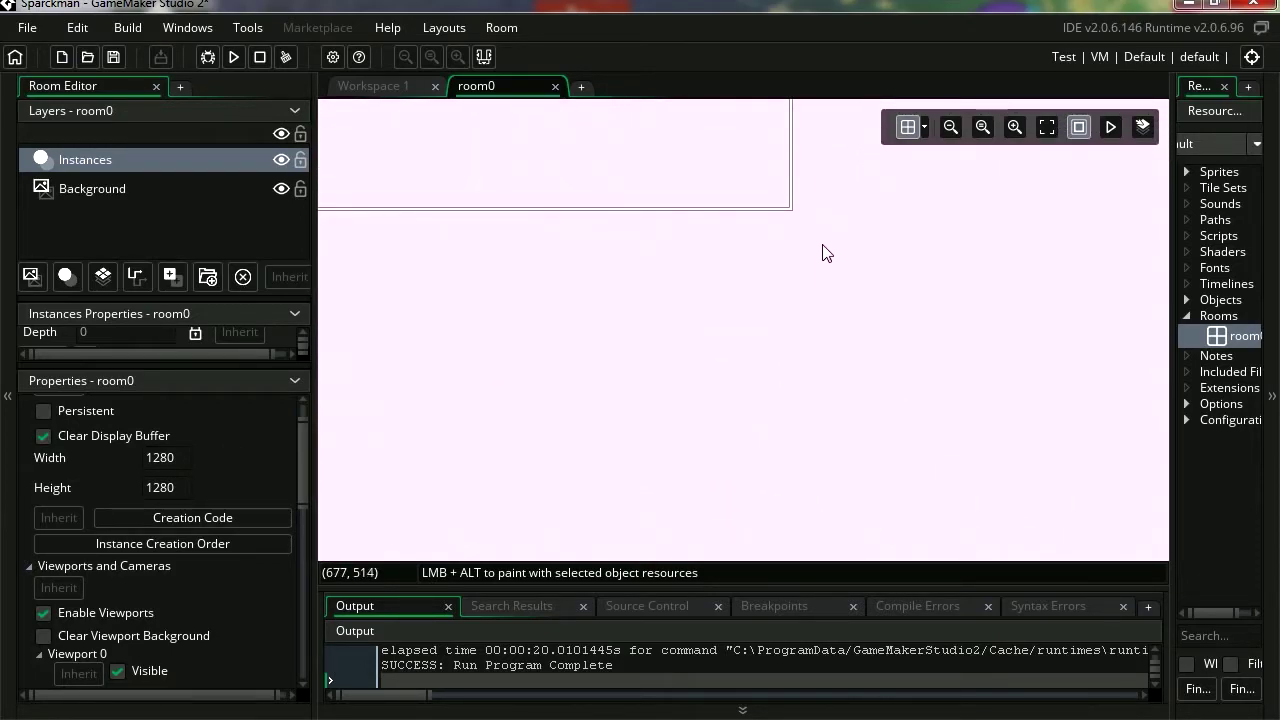
middle_click_drag(823, 251, 868, 397)
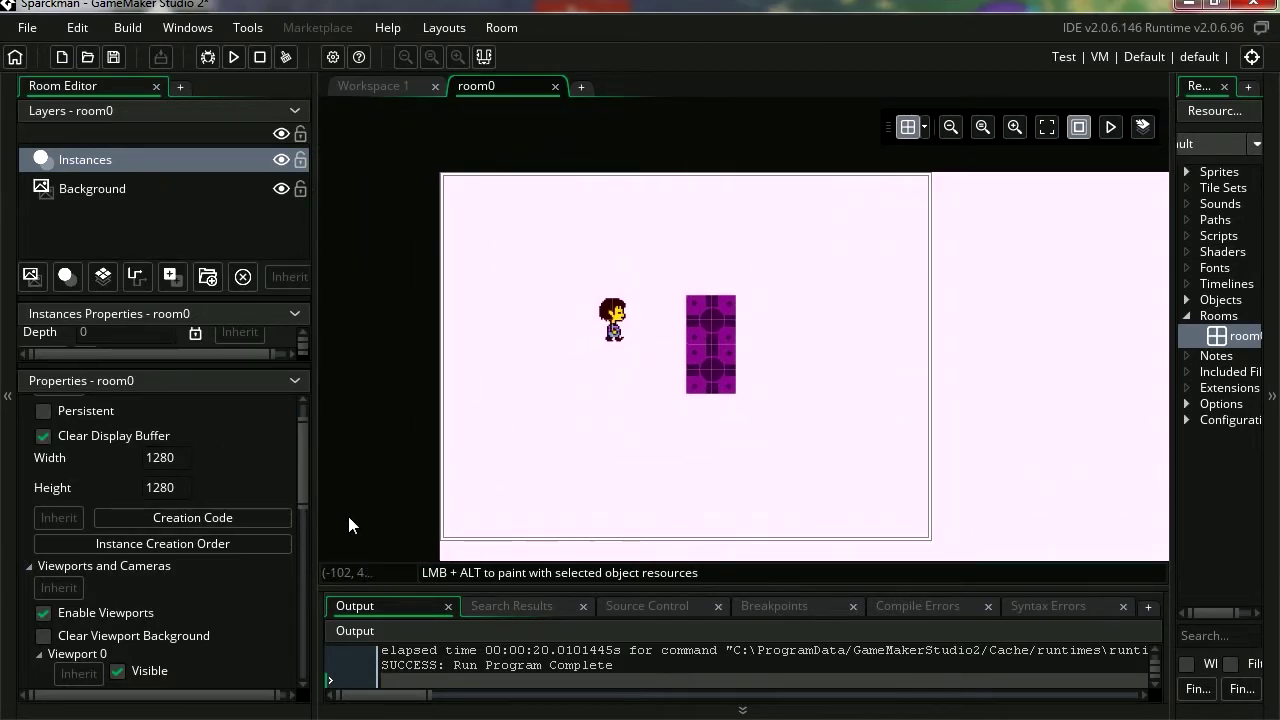
Set Viewport 0's borders to 300 horizontal and 200 vertical, then run the game.
left_click_drag(302, 480, 316, 610)
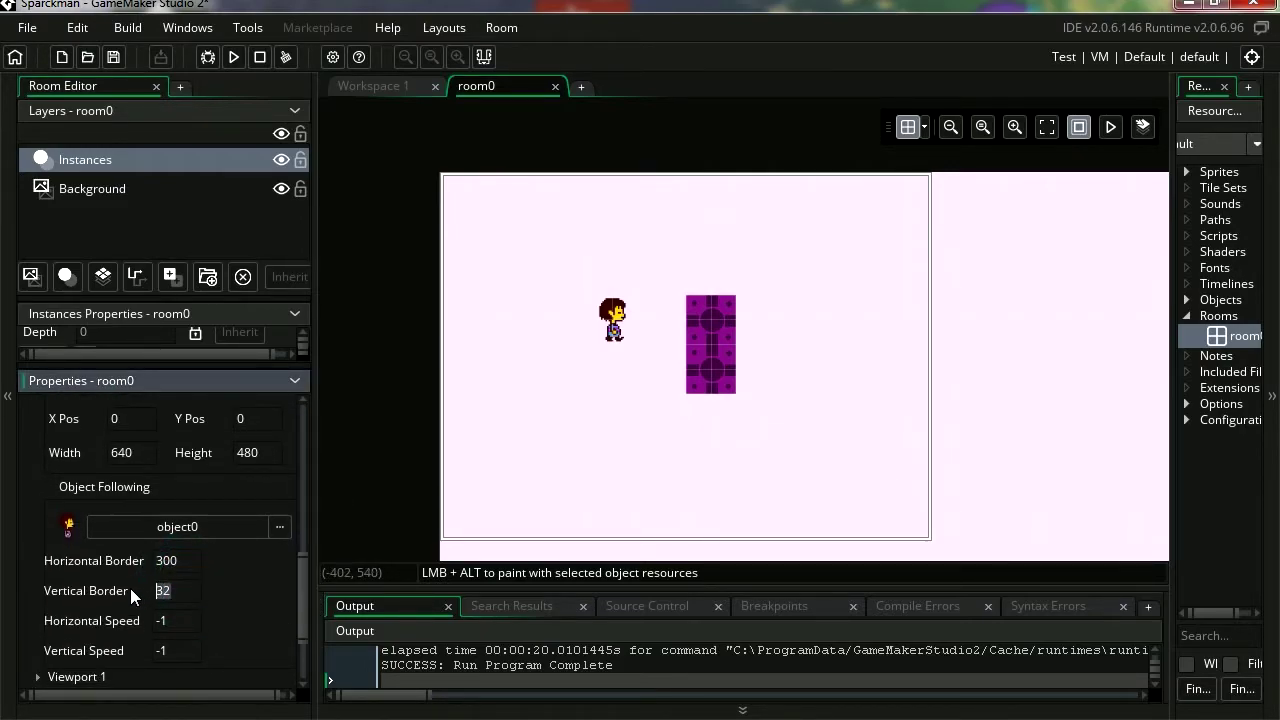
type("300")
type("200")
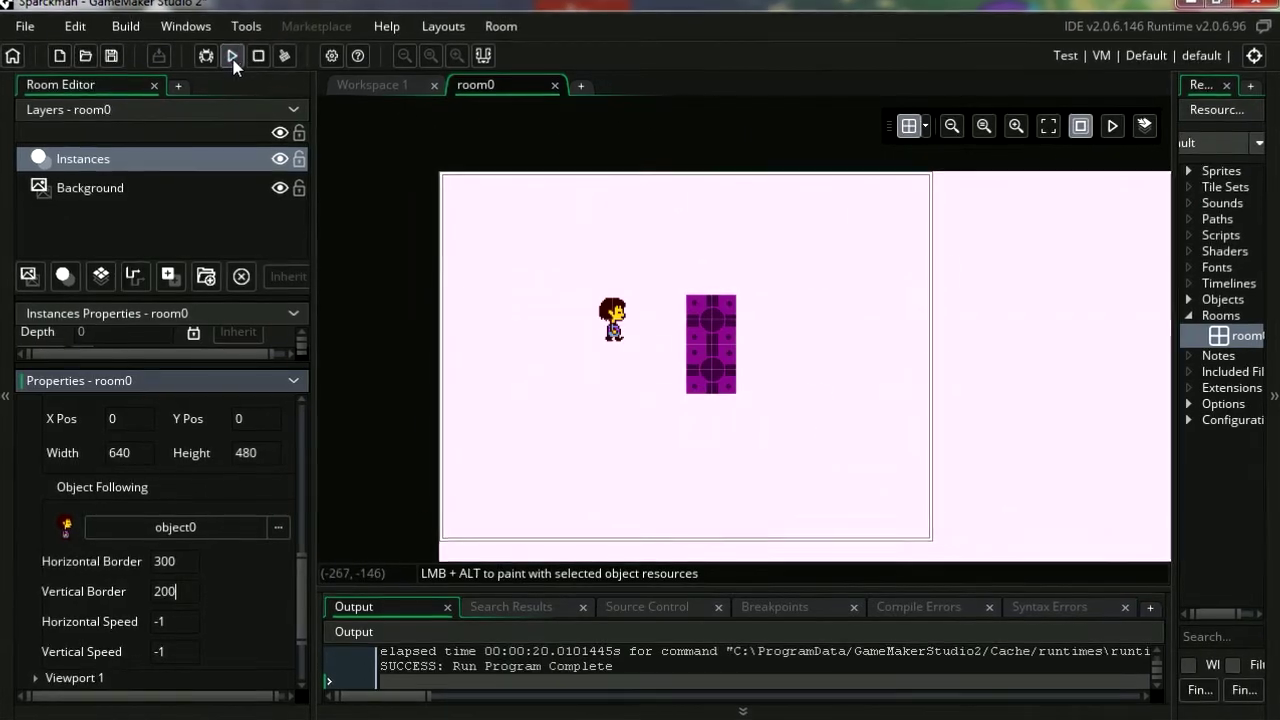
left_click(233, 57)
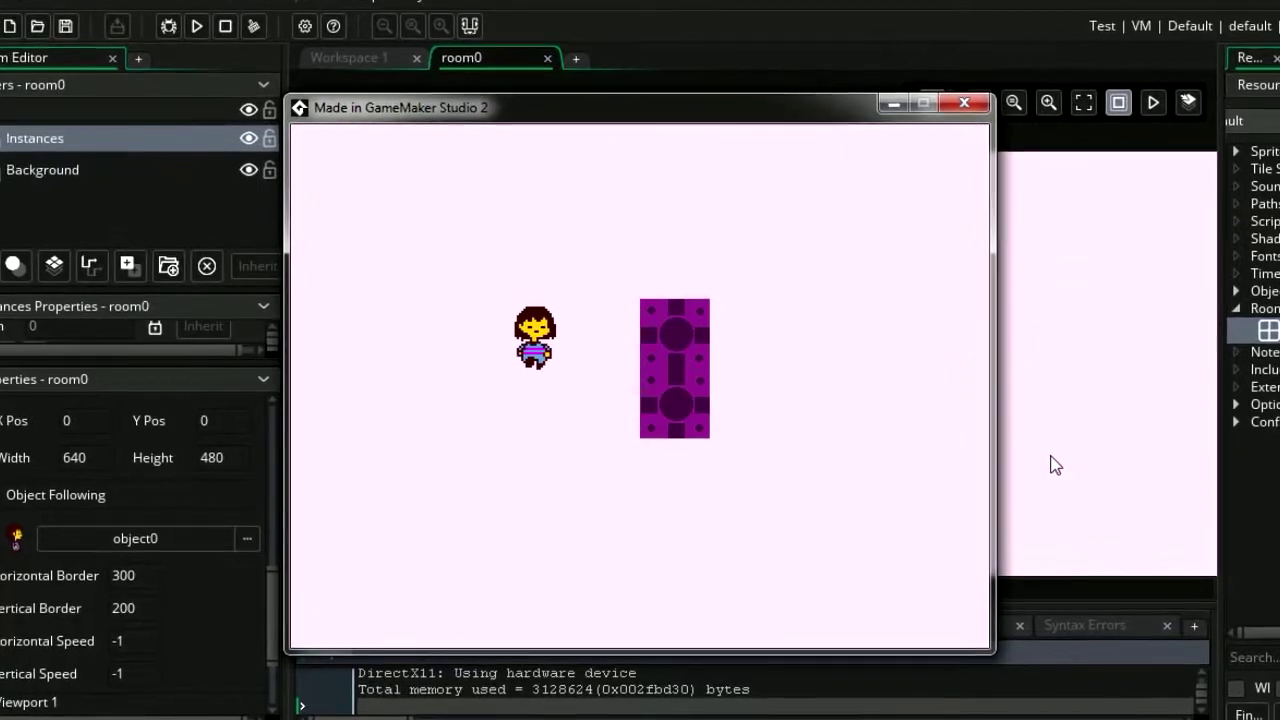
key("Down")
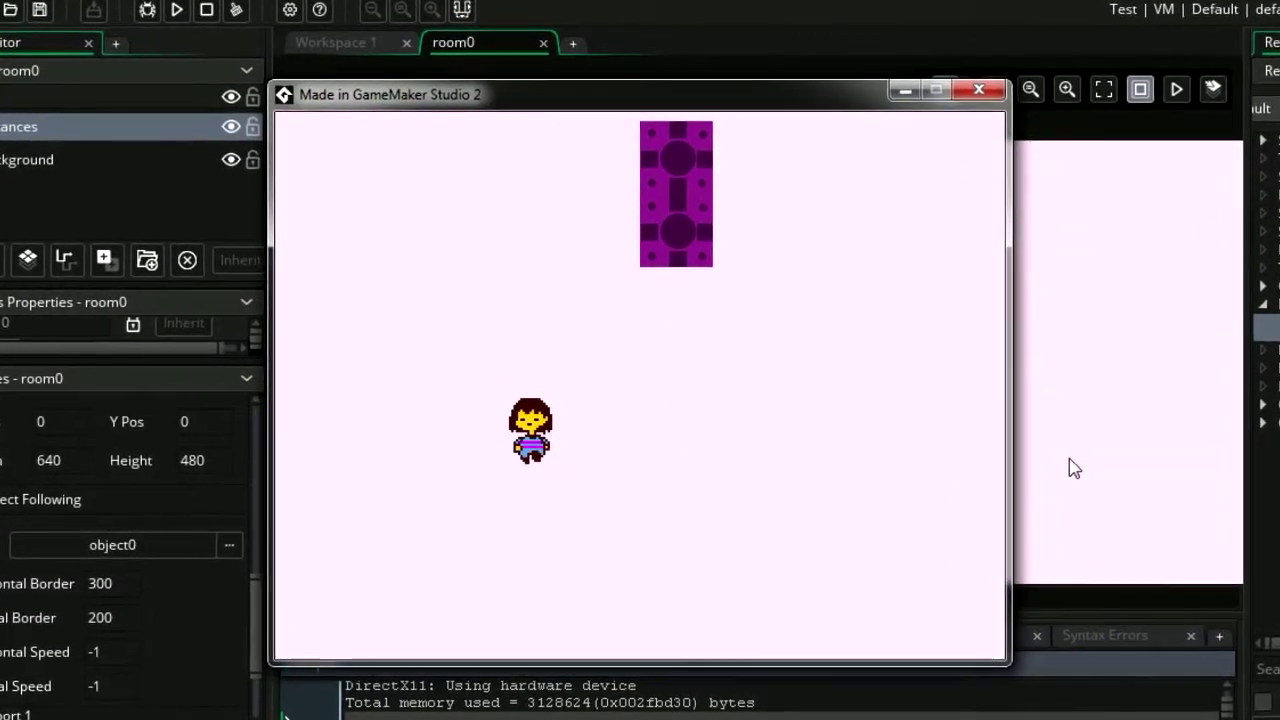
key("Right")
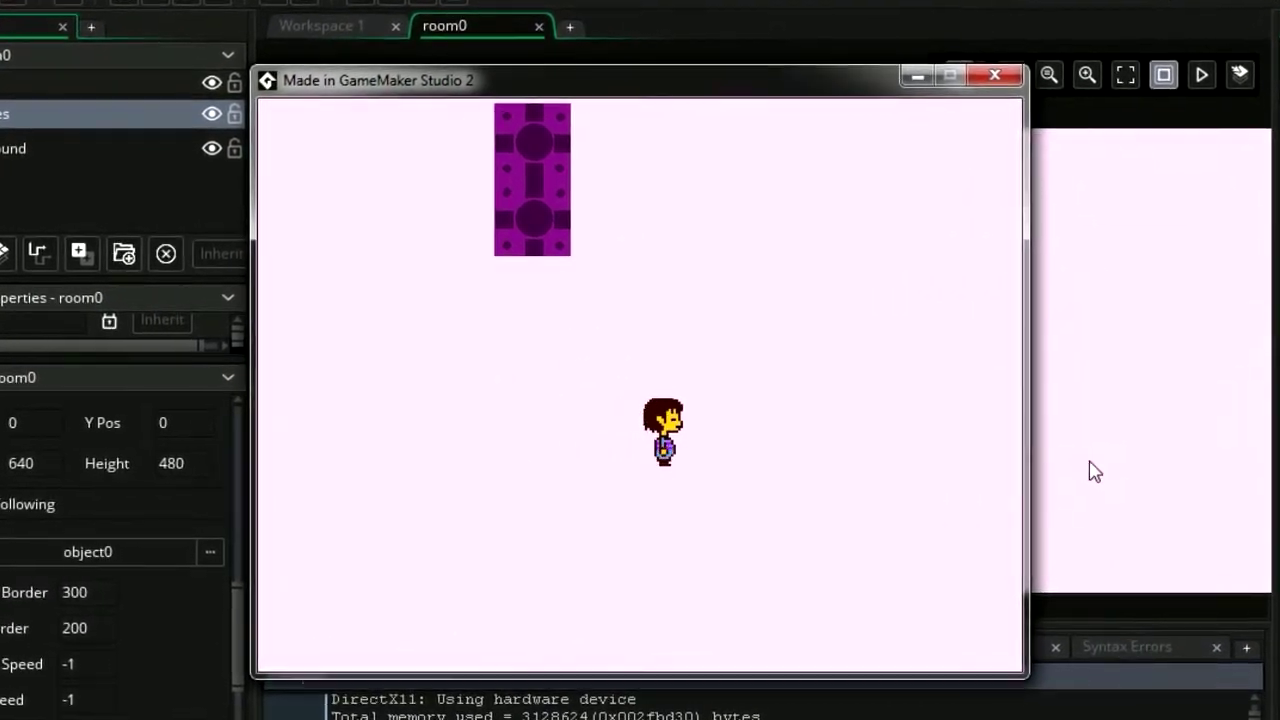
key("Down")
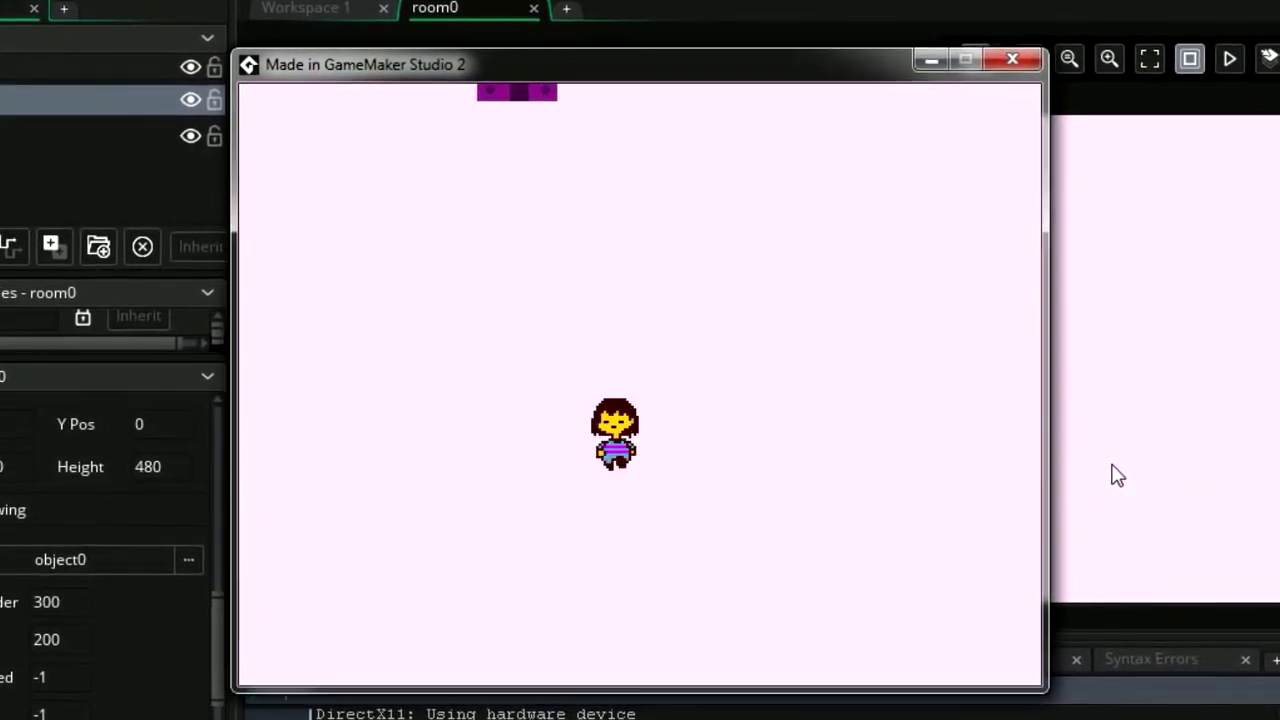
key("Up")
key("Up")
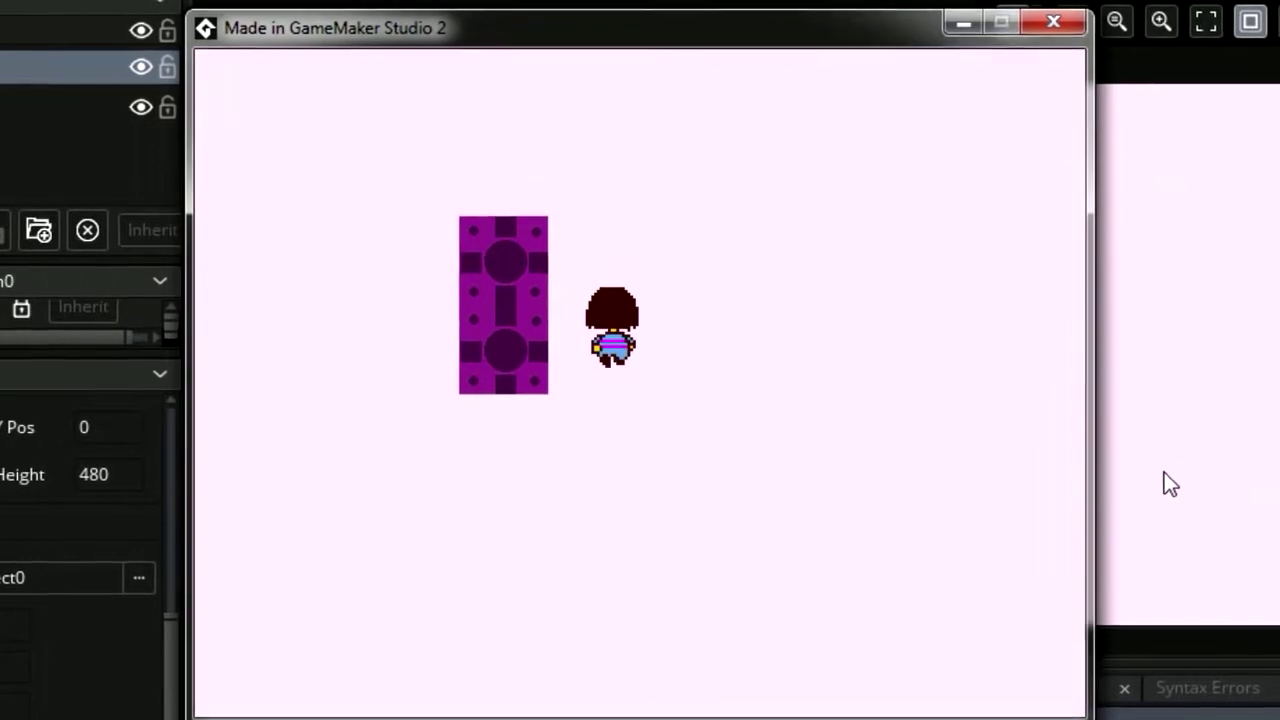
key("Right")
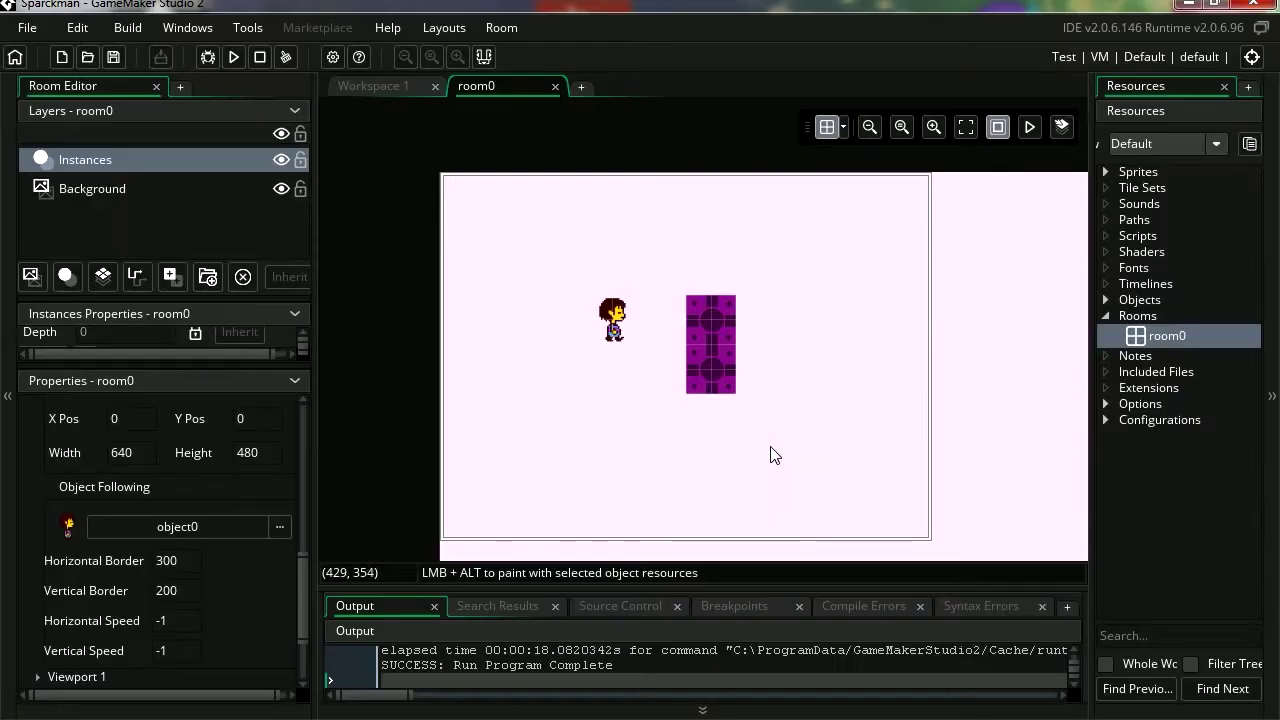
Walk the character up and left in the new run as the camera follows.
middle_click_drag(768, 445, 700, 430)
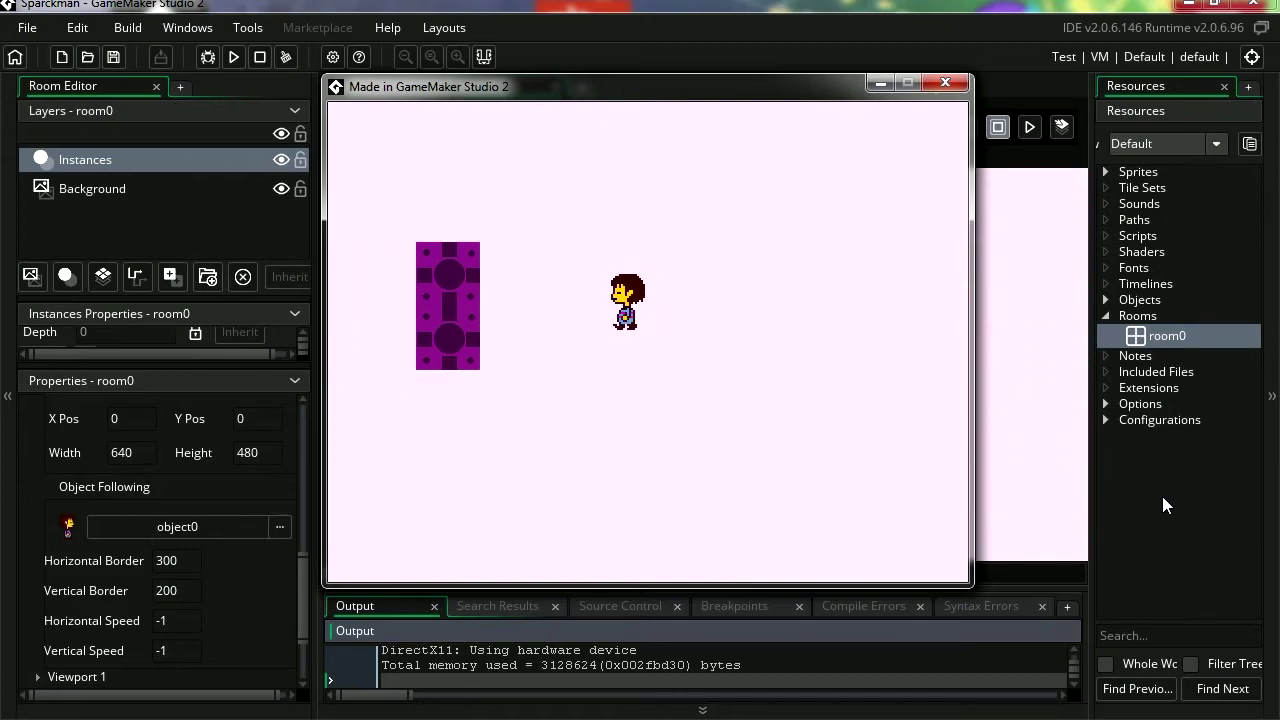
key("Up")
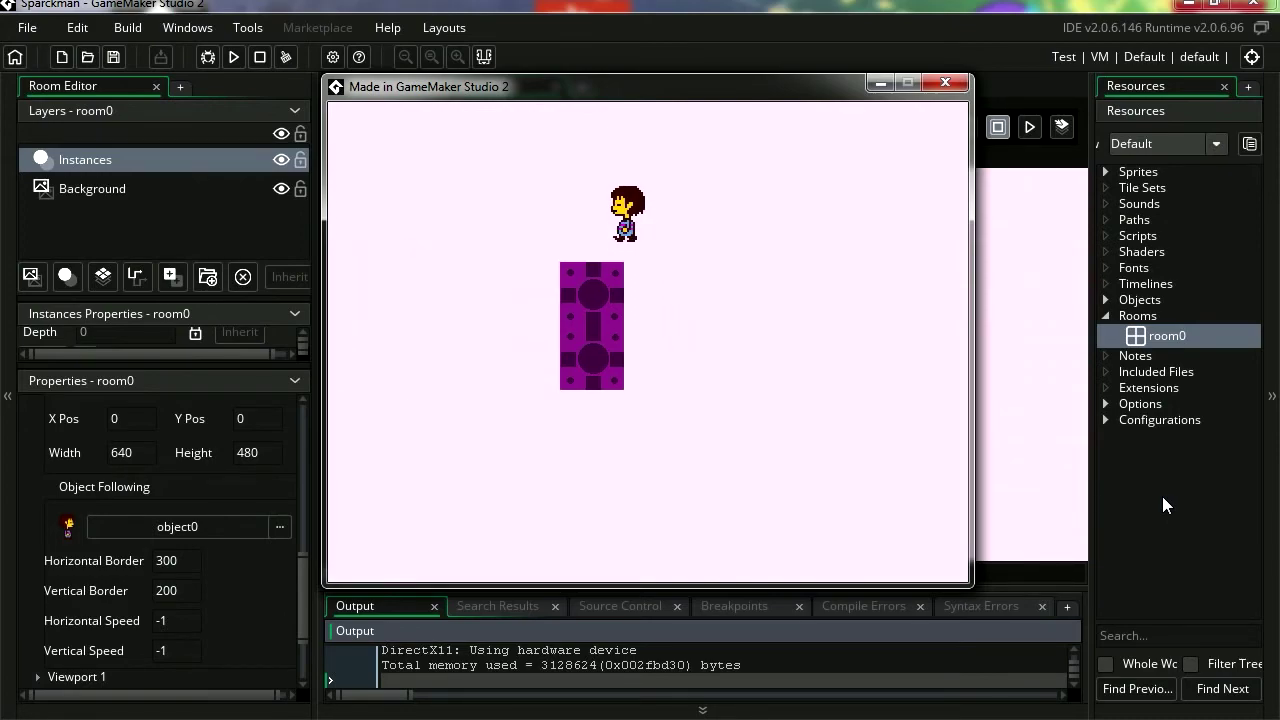
key("Left")
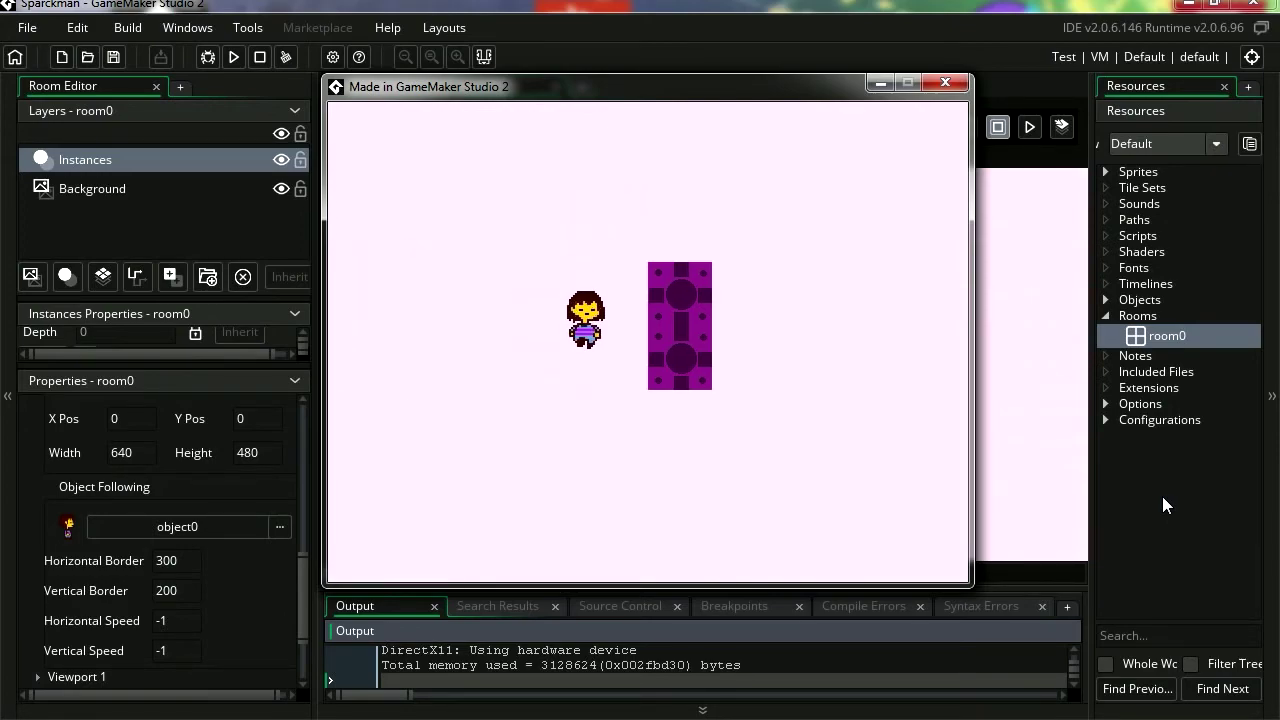